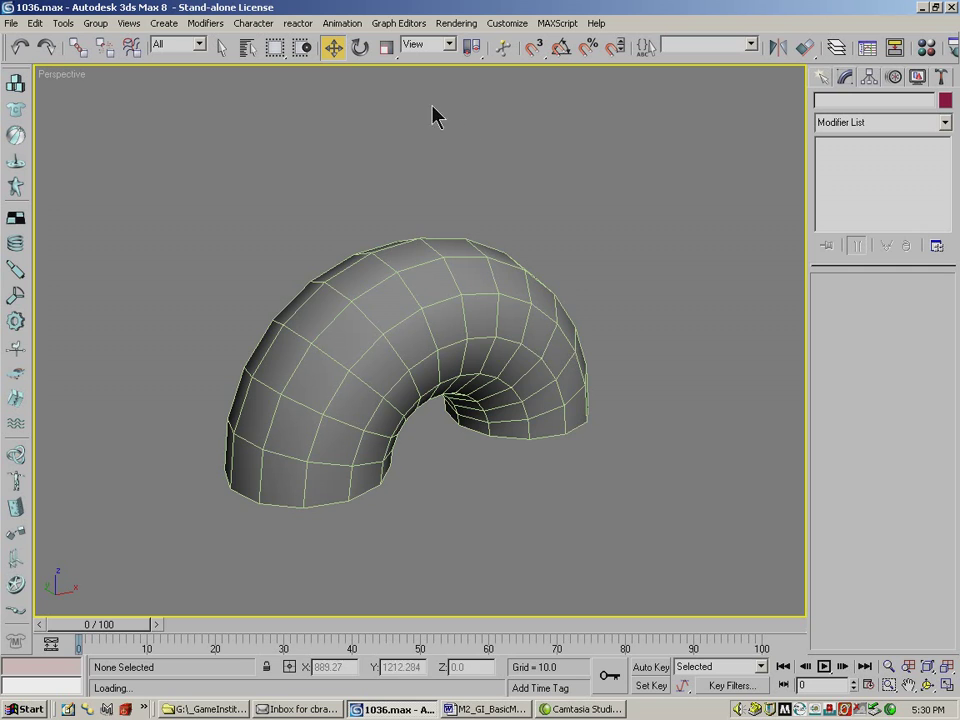
# Step: Select the arched tube mesh and switch it to polygon-level editing
pyautogui.click(223, 46)
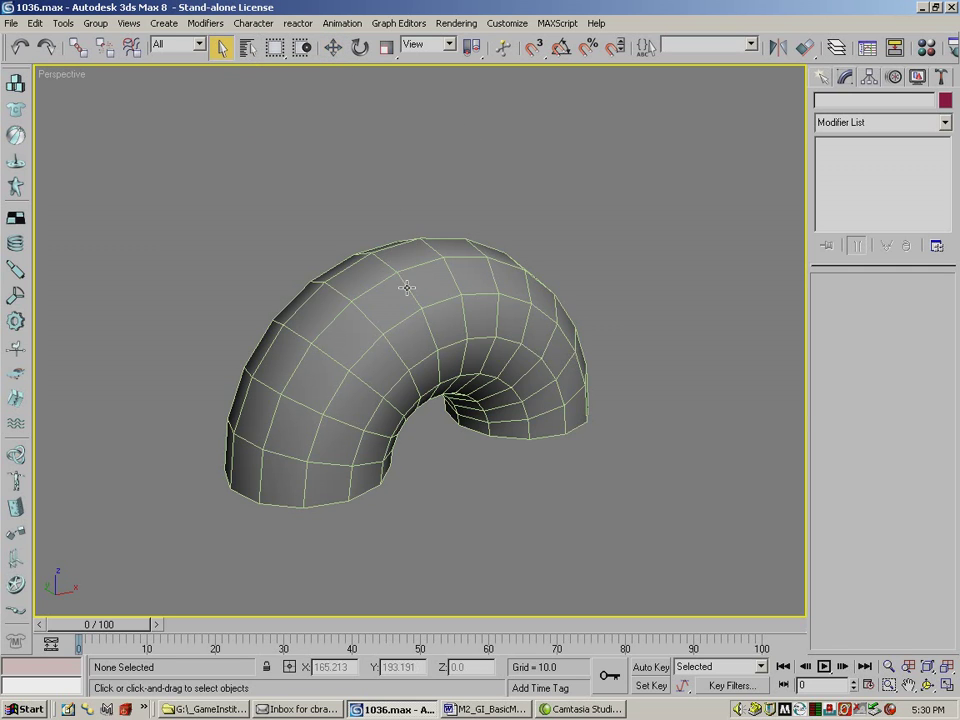
pyautogui.click(407, 282)
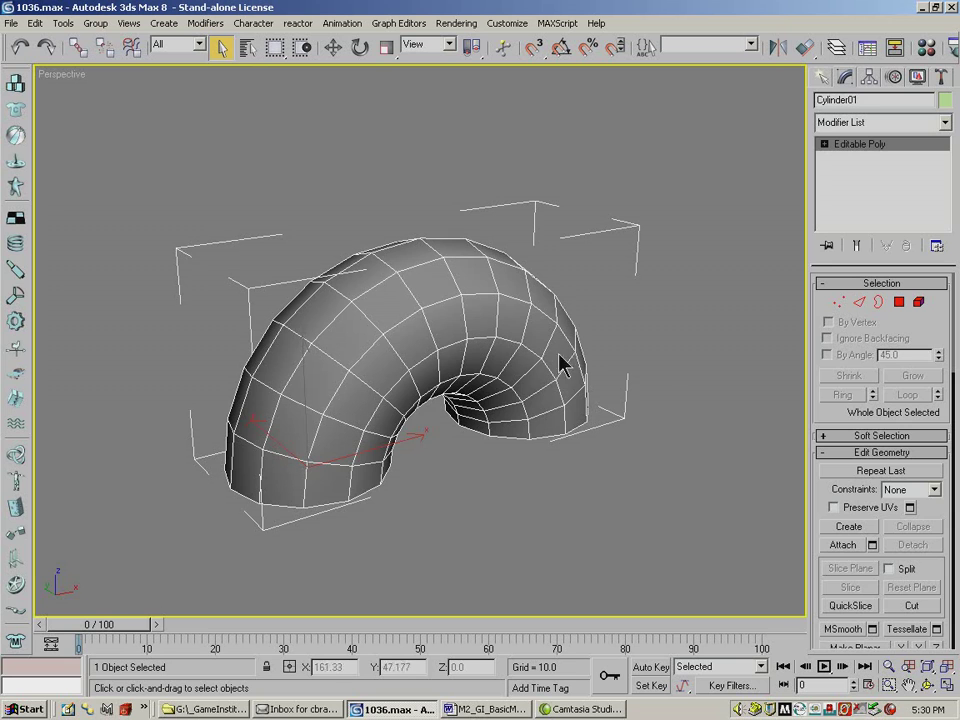
pyautogui.click(899, 302)
# Step: Select a lengthwise strip of polygons along the arch's outer ridge, from one base up over the crown
pyautogui.click(927, 685)
pyautogui.moveTo(414, 303); pyautogui.dragTo(277, 113)
pyautogui.click(221, 46)
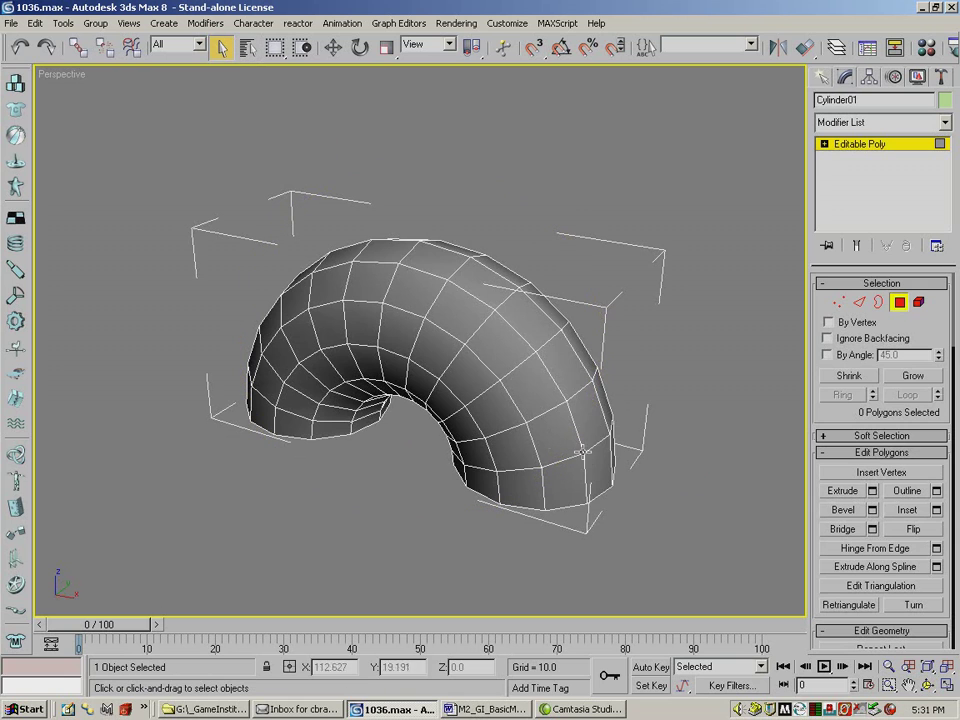
pyautogui.click(596, 461)
pyautogui.moveTo(598, 472); pyautogui.dragTo(559, 364)
pyautogui.keyDown('ctrl'); pyautogui.click(527, 318); pyautogui.keyUp('ctrl')
pyautogui.keyDown('ctrl'); pyautogui.click(478, 283); pyautogui.keyUp('ctrl')
pyautogui.keyDown('ctrl'); pyautogui.click(433, 262); pyautogui.keyUp('ctrl')
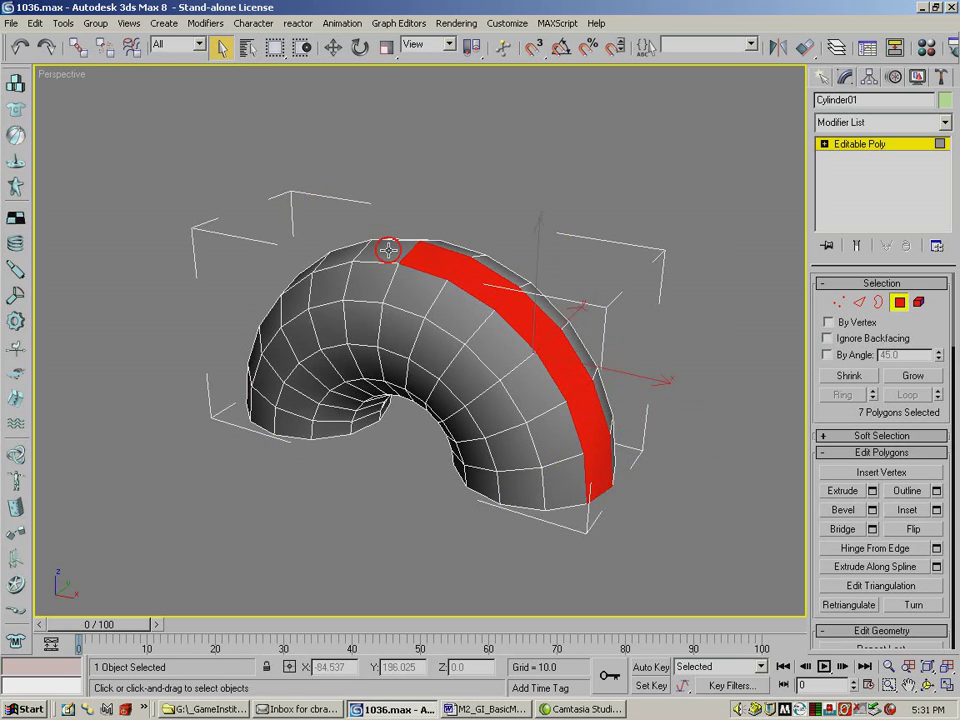
pyautogui.keyDown('ctrl'); pyautogui.click(388, 250); pyautogui.keyUp('ctrl')
pyautogui.keyDown('ctrl'); pyautogui.click(343, 256); pyautogui.keyUp('ctrl')
# Step: Extend the polygon strip down the opposite leg of the arch to its base
pyautogui.click(928, 686)
pyautogui.moveTo(244, 263); pyautogui.dragTo(444, 332)
pyautogui.click(221, 46)
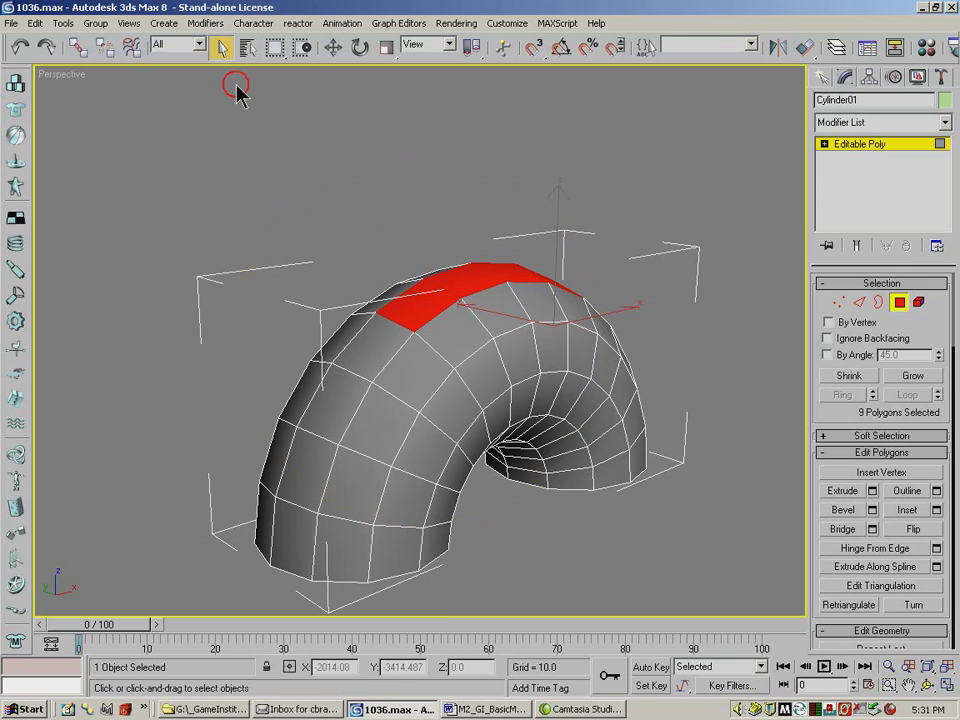
pyautogui.keyDown('ctrl'); pyautogui.click(386, 343); pyautogui.keyUp('ctrl')
pyautogui.keyDown('ctrl'); pyautogui.click(316, 440); pyautogui.keyUp('ctrl')
pyautogui.keyDown('ctrl'); pyautogui.click(312, 460); pyautogui.keyUp('ctrl')
pyautogui.keyDown('ctrl'); pyautogui.click(290, 521); pyautogui.keyUp('ctrl')
# Step: Add the neighbouring row of polygons to the selection, from the same base up toward the crown
pyautogui.keyDown('ctrl'); pyautogui.click(269, 513); pyautogui.keyUp('ctrl')
pyautogui.keyDown('ctrl'); pyautogui.click(279, 462); pyautogui.keyUp('ctrl')
pyautogui.keyDown('ctrl'); pyautogui.click(303, 396); pyautogui.keyUp('ctrl')
pyautogui.keyDown('ctrl'); pyautogui.click(340, 338); pyautogui.keyUp('ctrl')
pyautogui.keyDown('ctrl'); pyautogui.click(380, 300); pyautogui.keyUp('ctrl')
pyautogui.keyDown('ctrl'); pyautogui.click(424, 277); pyautogui.keyUp('ctrl')
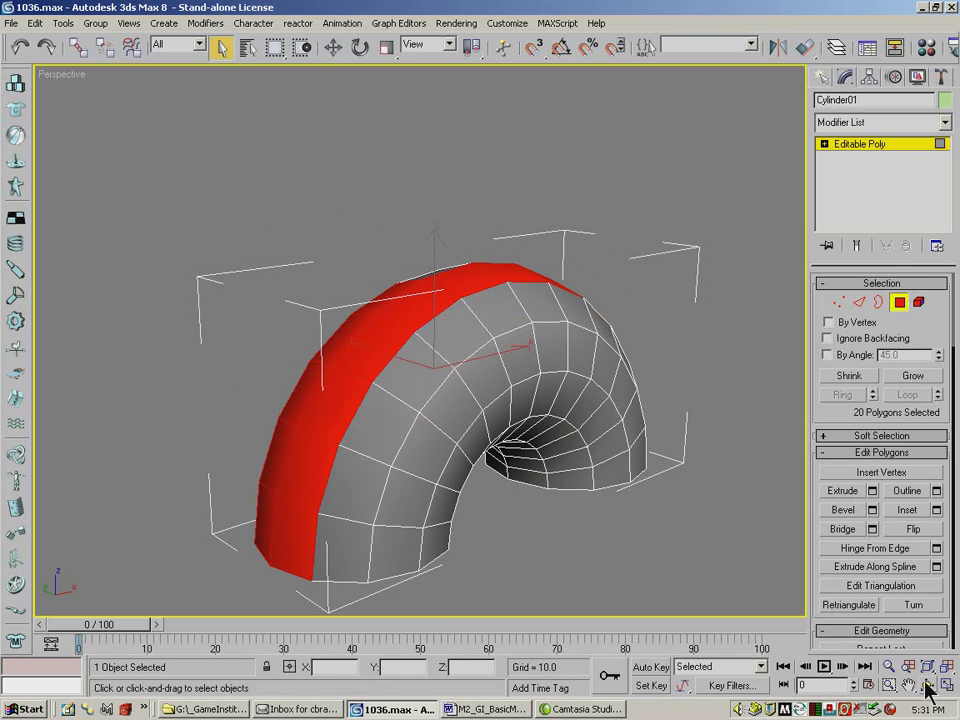
# Step: Continue the second row of selected polygons over the crown and down the other leg to its base
pyautogui.click(928, 686)
pyautogui.moveTo(491, 311); pyautogui.dragTo(352, 332)
pyautogui.click(222, 48)
pyautogui.keyDown('ctrl'); pyautogui.click(392, 286); pyautogui.keyUp('ctrl')
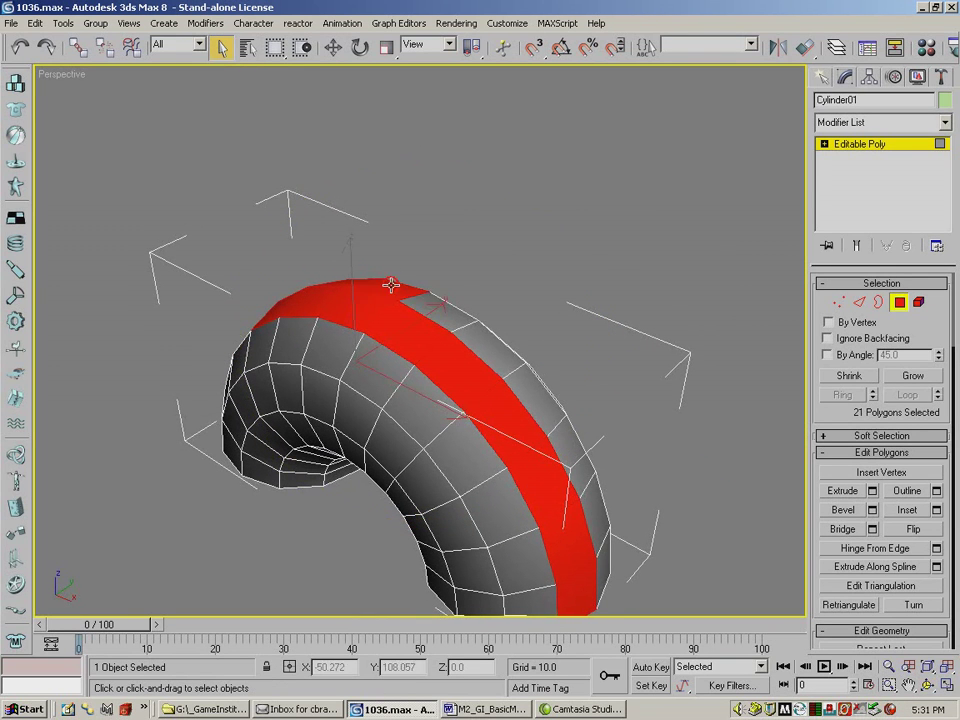
pyautogui.keyDown('ctrl'); pyautogui.click(444, 316); pyautogui.keyUp('ctrl')
pyautogui.keyDown('ctrl'); pyautogui.click(490, 352); pyautogui.keyUp('ctrl')
pyautogui.keyDown('ctrl'); pyautogui.click(541, 397); pyautogui.keyUp('ctrl')
pyautogui.keyDown('ctrl'); pyautogui.click(588, 466); pyautogui.keyUp('ctrl')
pyautogui.keyDown('ctrl'); pyautogui.click(600, 522); pyautogui.keyUp('ctrl')
pyautogui.keyDown('ctrl'); pyautogui.click(604, 558); pyautogui.keyUp('ctrl')
# Step: Try to delete the selected polygons and undo the deletion
pyautogui.click(928, 686)
pyautogui.moveTo(482, 360); pyautogui.dragTo(548, 371)
pyautogui.hotkey('ctrl', 'd')
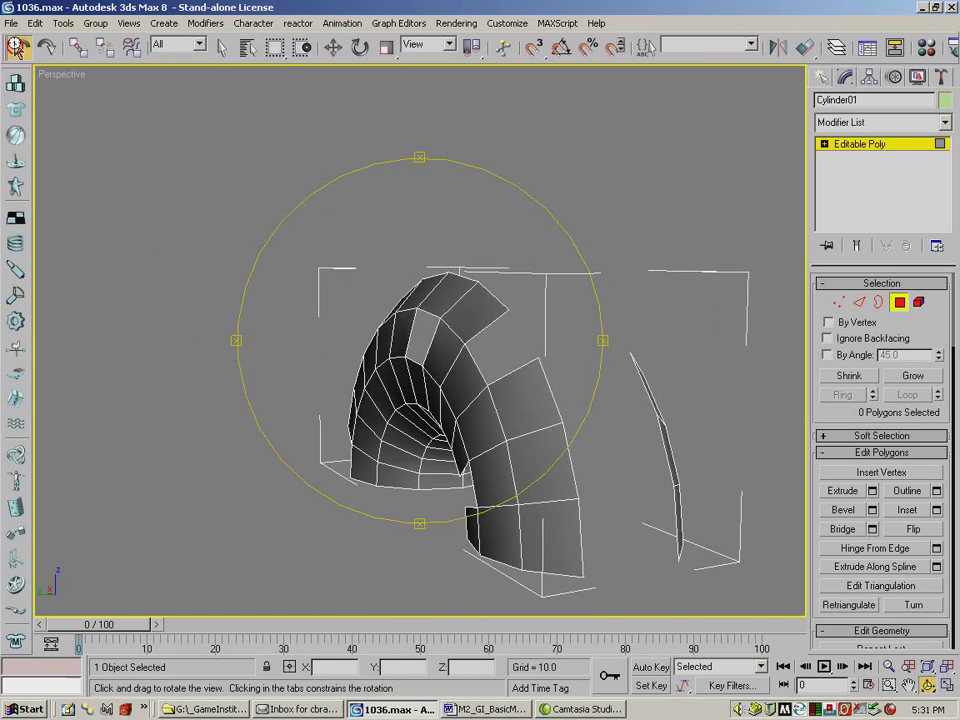
pyautogui.click(19, 47)
# Step: Remove the stray polygons from the selection and delete the two outer strips to open the tube lengthwise
pyautogui.click(220, 47)
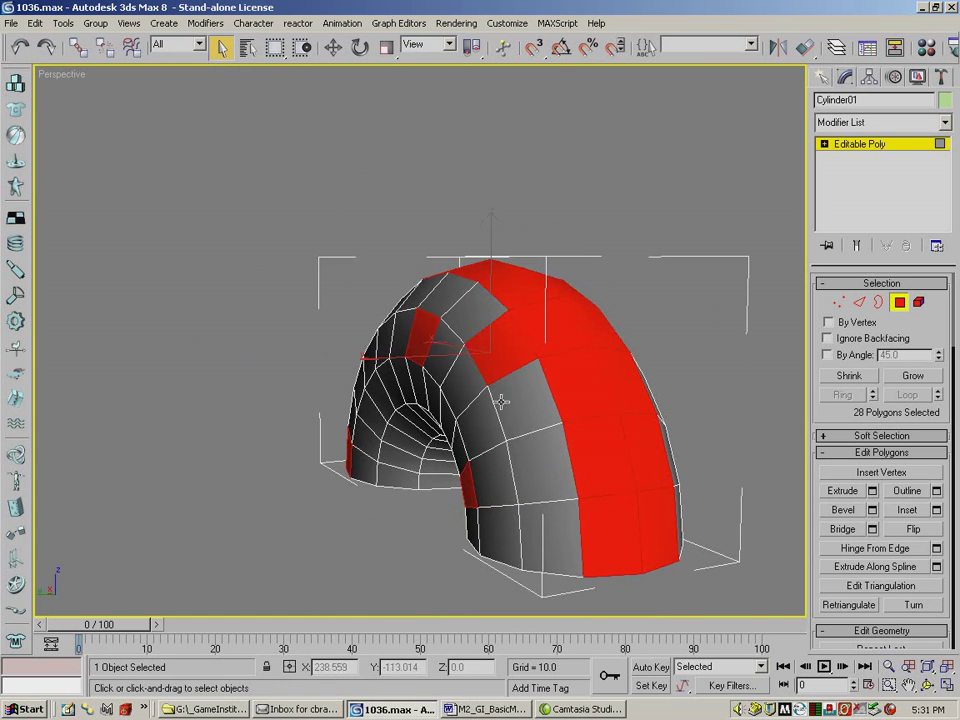
pyautogui.keyDown('alt'); pyautogui.click(469, 478); pyautogui.keyUp('alt')
pyautogui.keyDown('alt'); pyautogui.click(427, 334); pyautogui.keyUp('alt')
pyautogui.keyDown('alt'); pyautogui.click(400, 472); pyautogui.keyUp('alt')
pyautogui.click(928, 685)
pyautogui.moveTo(405, 420); pyautogui.dragTo(714, 438)
pyautogui.press('Delete')
pyautogui.moveTo(474, 394); pyautogui.dragTo(589, 396)
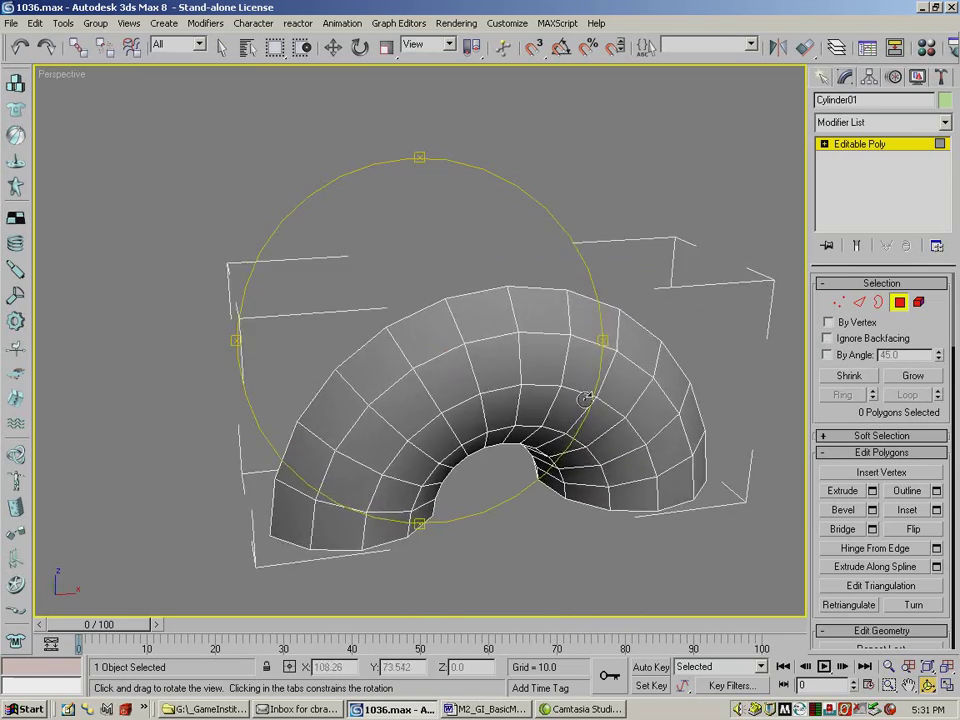
# Step: Switch to edge-level editing and ring-select the edges around the tube, first near one base and again at the crown
pyautogui.click(910, 686)
pyautogui.moveTo(690, 531); pyautogui.dragTo(692, 429)
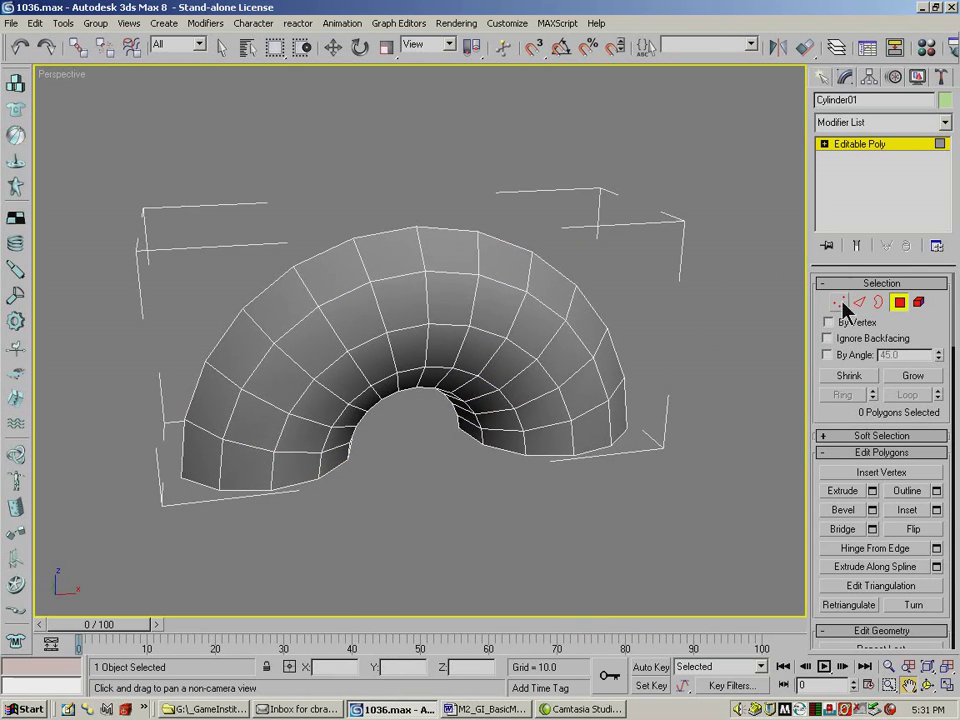
pyautogui.press('2')
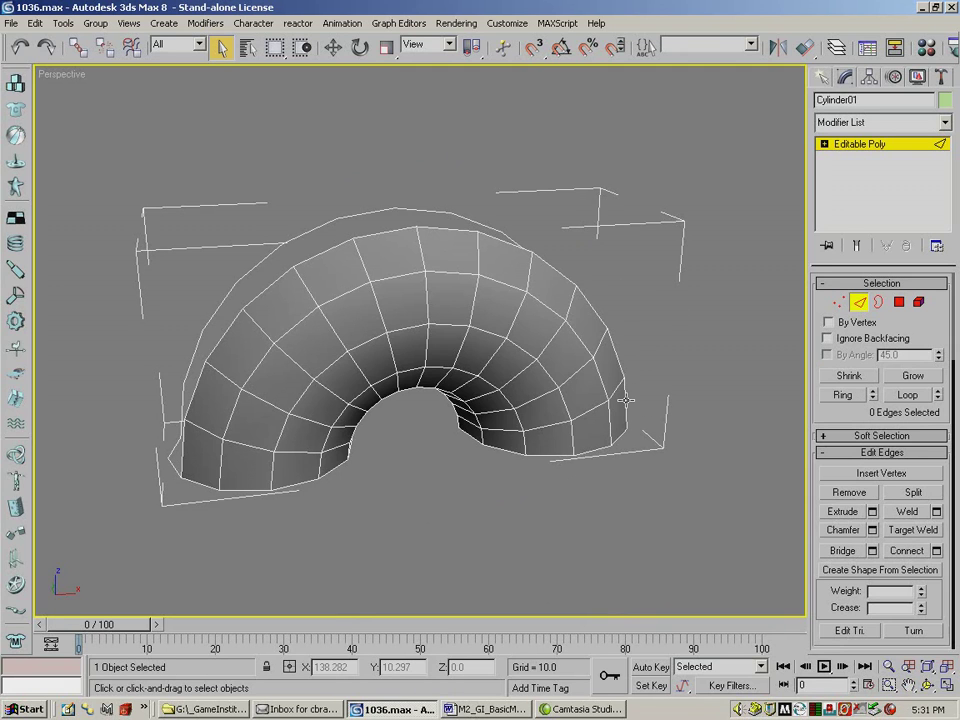
pyautogui.click(616, 350)
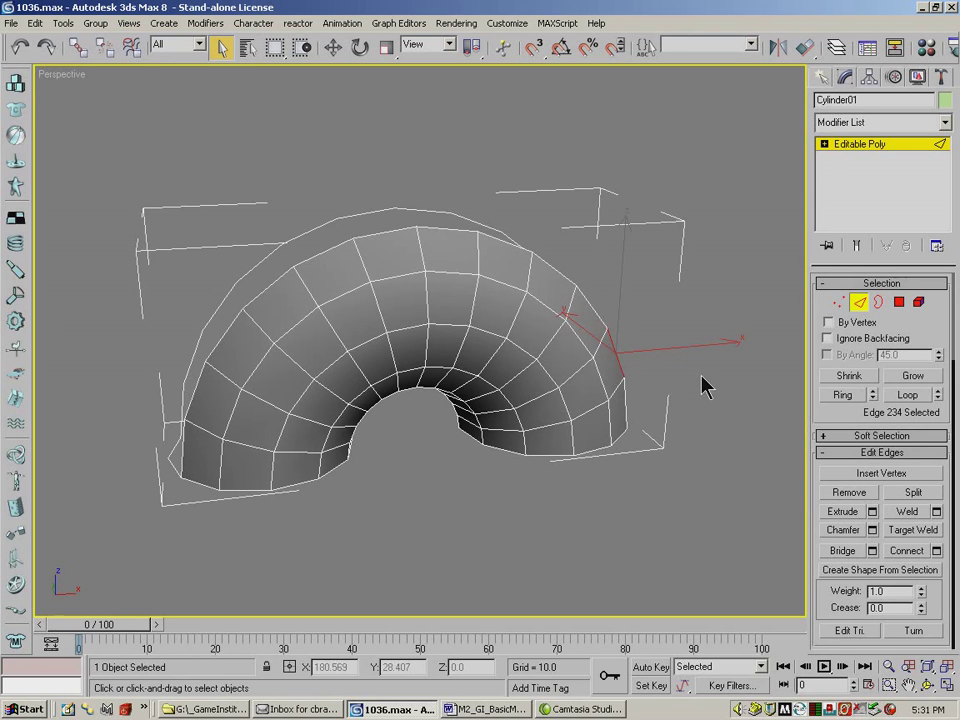
pyautogui.click(843, 395)
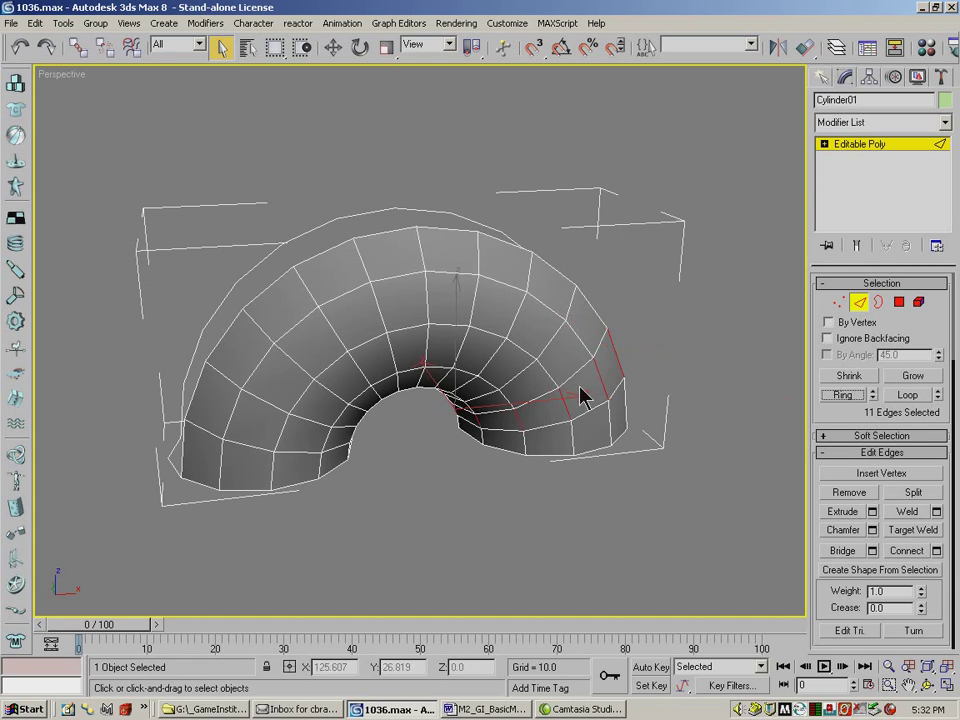
pyautogui.click(449, 229)
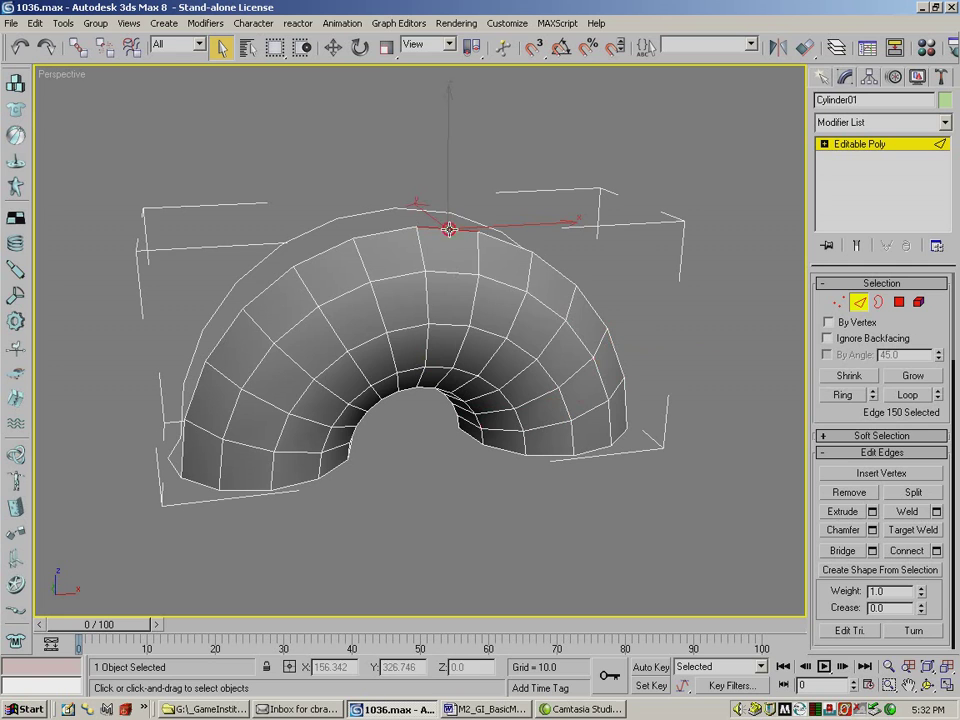
pyautogui.click(838, 394)
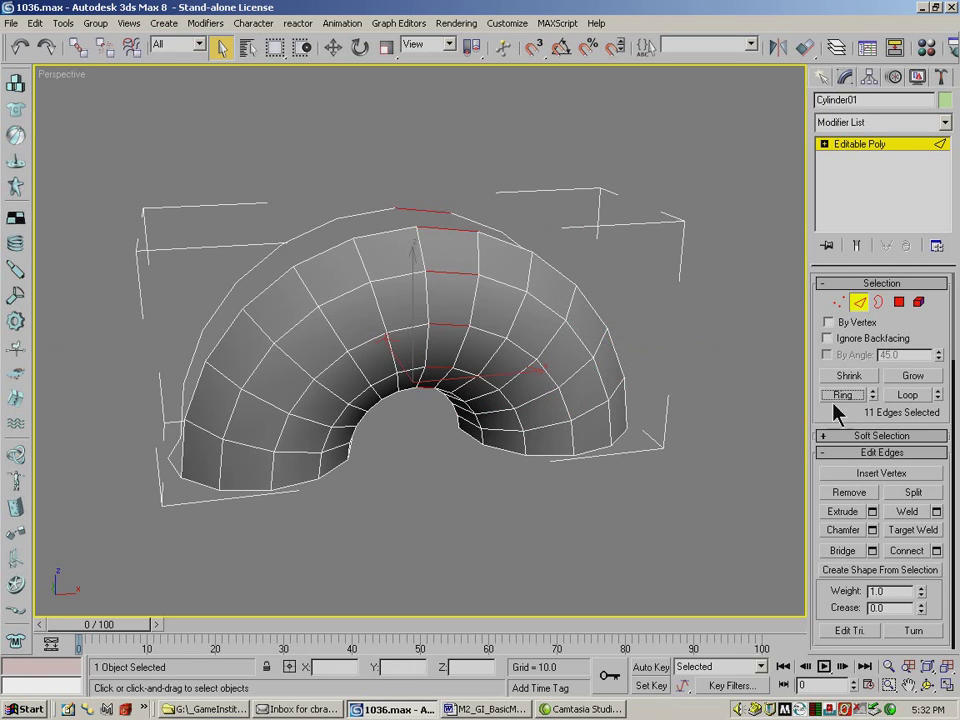
# Step: Loop-select the edges along the opening's near border and deselect the short edges at both bases
pyautogui.click(451, 228)
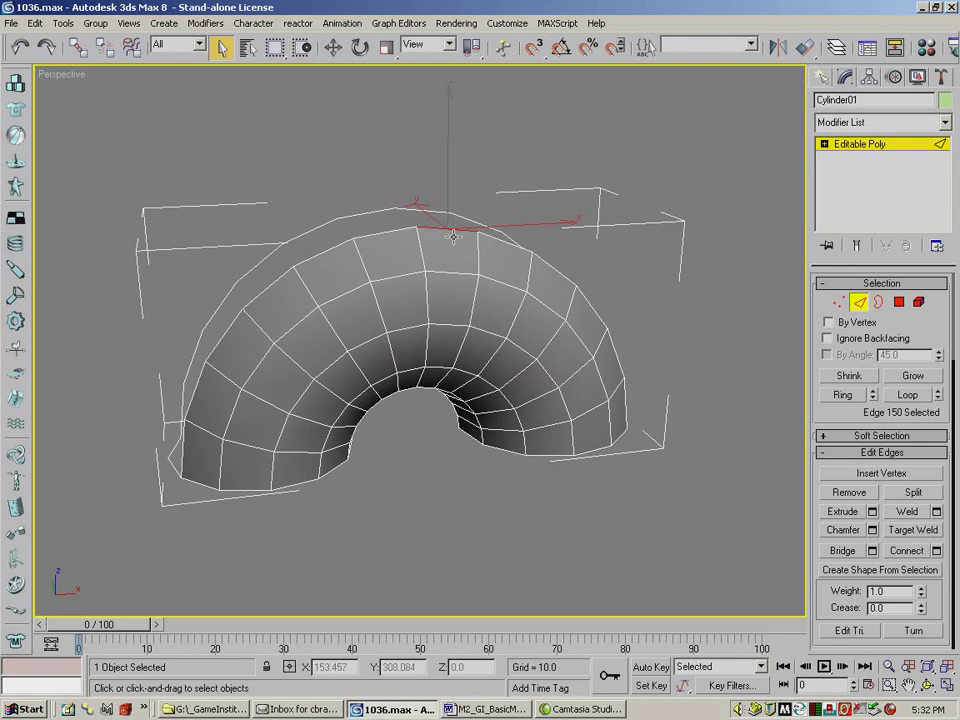
pyautogui.click(905, 395)
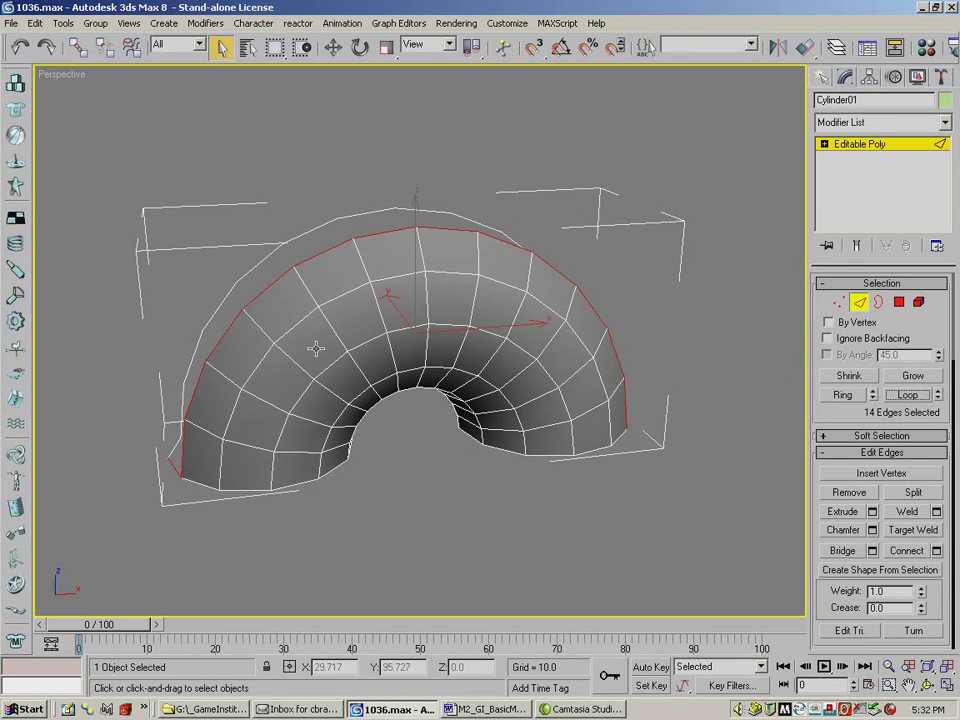
pyautogui.click(332, 46)
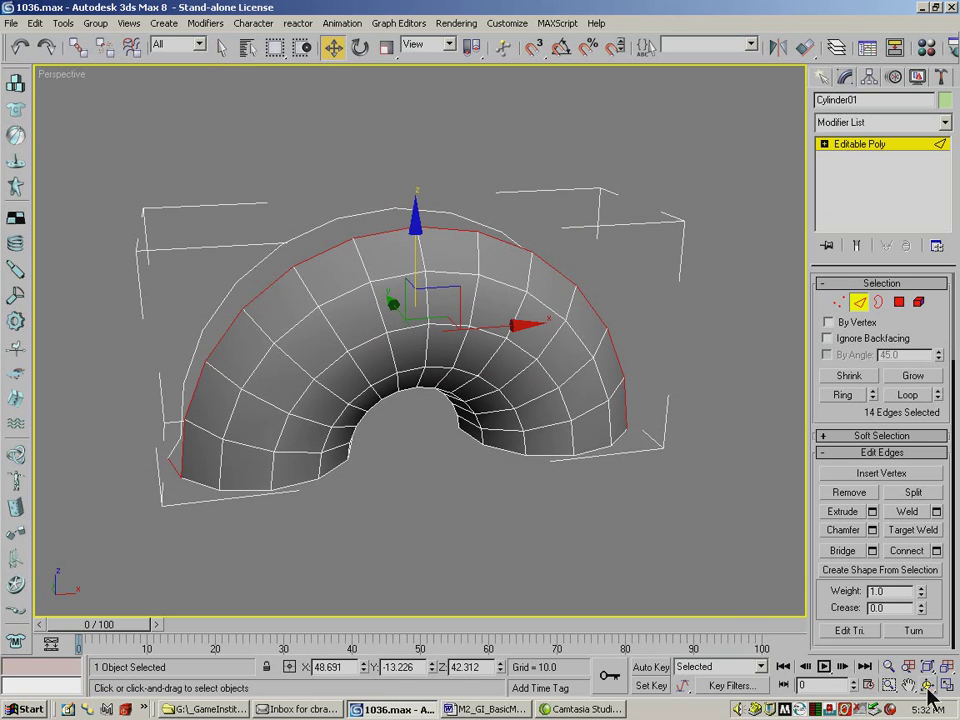
pyautogui.hotkey('ctrl', 'r')
pyautogui.moveTo(253, 343); pyautogui.dragTo(411, 328)
pyautogui.click(332, 46)
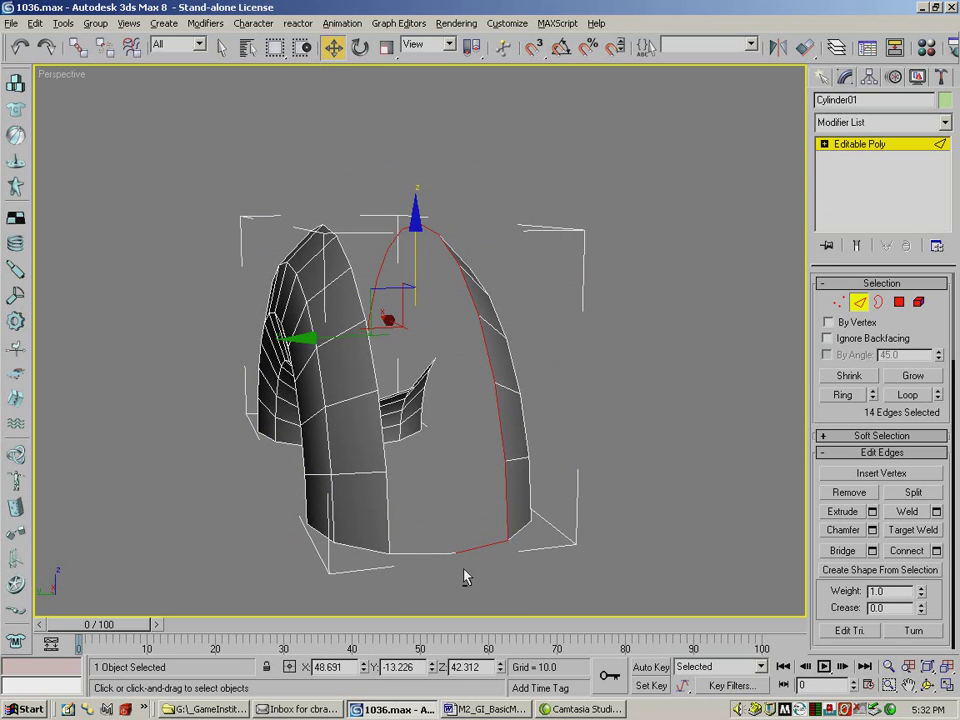
pyautogui.hotkey('ctrl', 'r')
pyautogui.moveTo(700, 515); pyautogui.dragTo(240, 355)
pyautogui.click(221, 46)
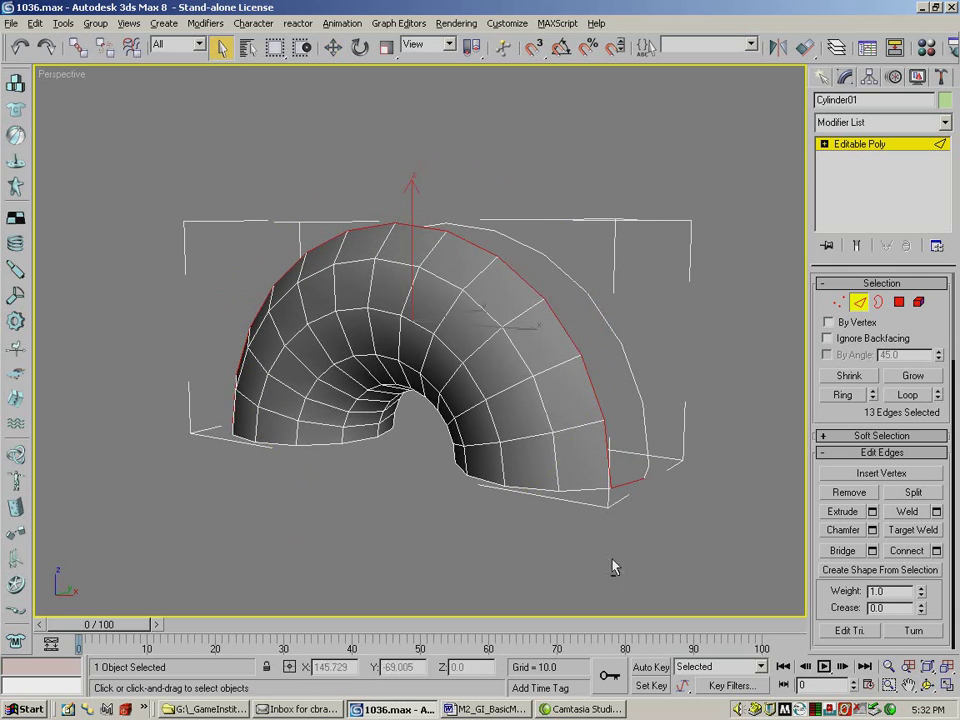
pyautogui.keyDown('alt'); pyautogui.click(635, 481); pyautogui.keyUp('alt')
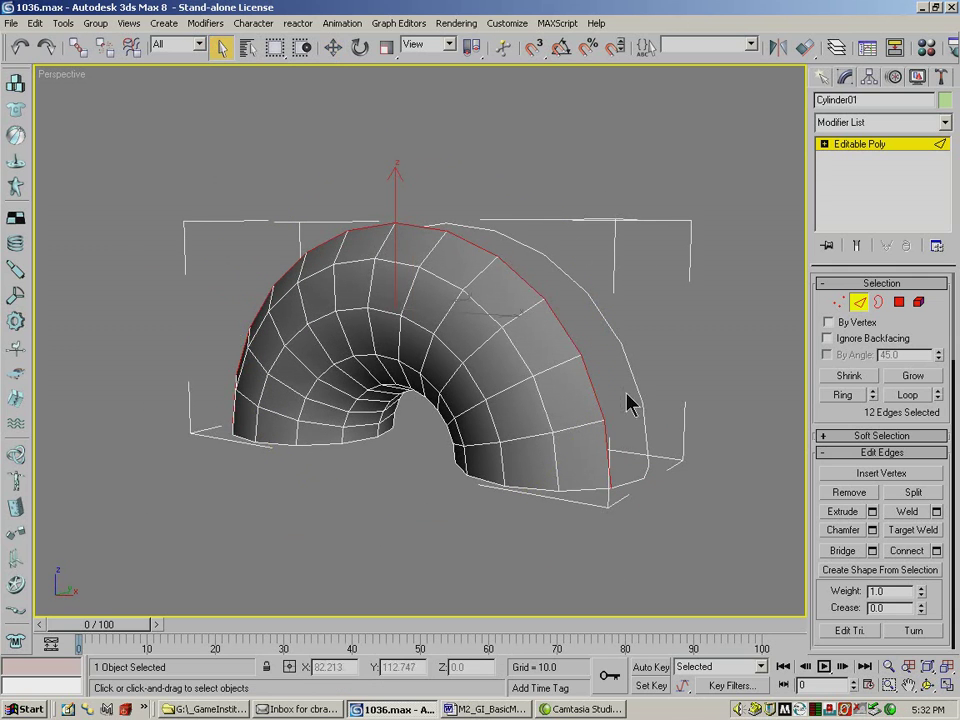
# Step: Try to extrude the opening's border edges upward into a new strip widened along X, and undo it
pyautogui.click(333, 47)
pyautogui.keyDown('shift'); pyautogui.moveTo(392, 215); pyautogui.dragTo(386, 157); pyautogui.keyUp('shift')
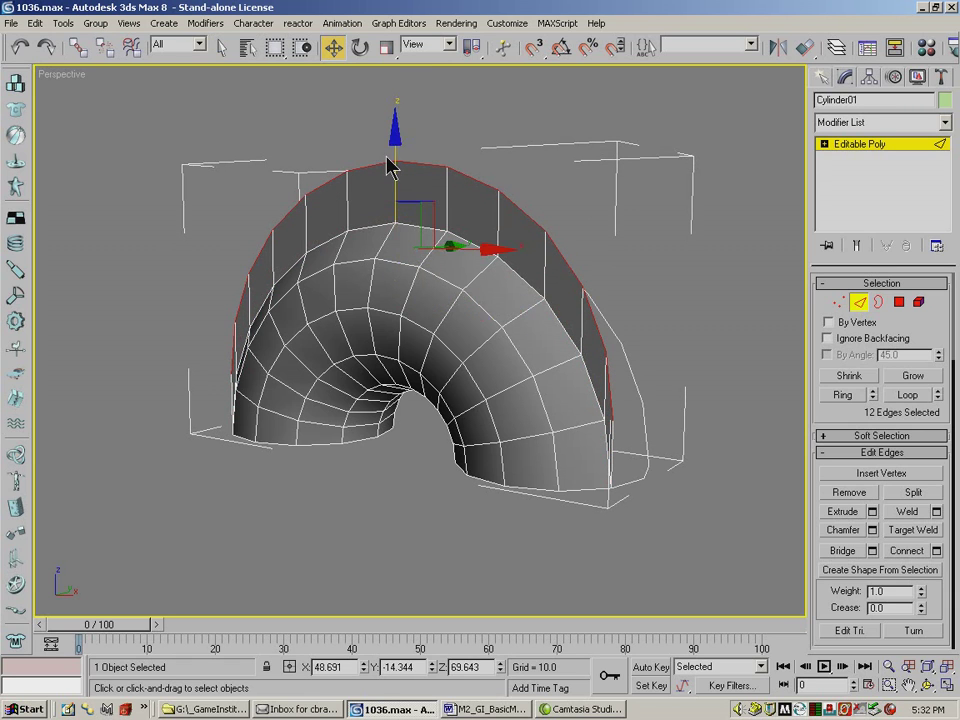
pyautogui.click(386, 47)
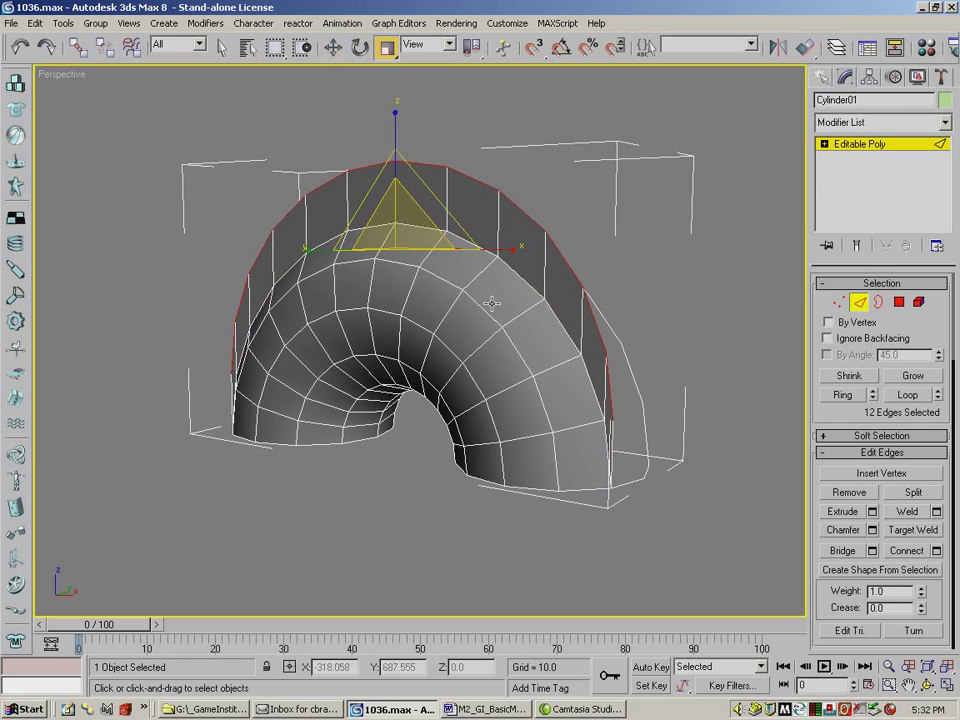
pyautogui.keyDown('alt'); pyautogui.moveTo(400, 340); pyautogui.dragTo(456, 386, button='middle'); pyautogui.keyUp('alt')
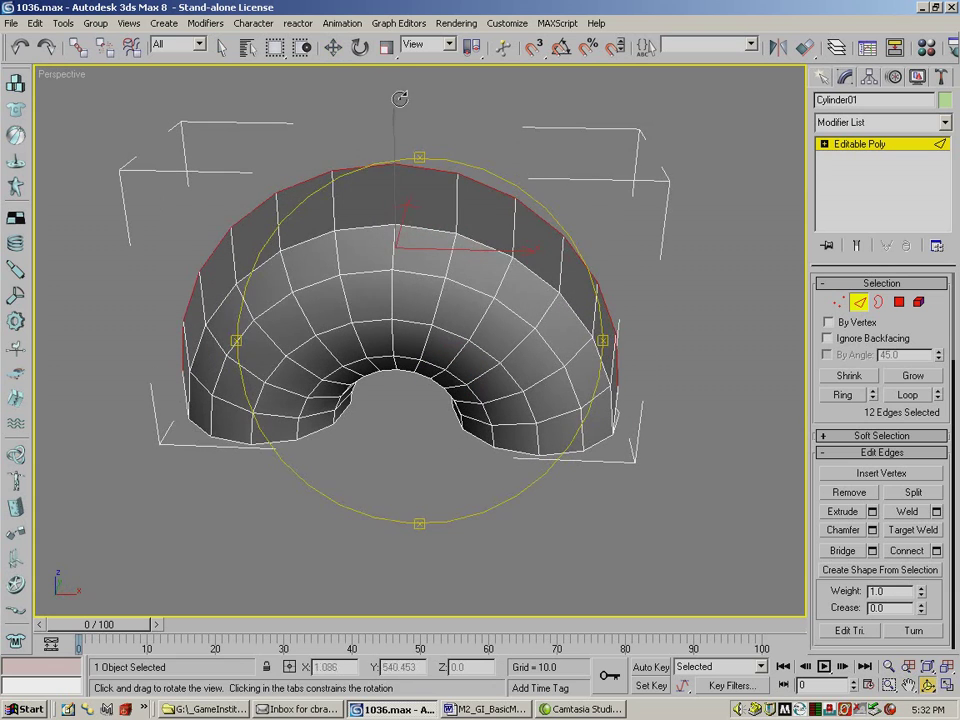
pyautogui.moveTo(527, 253); pyautogui.dragTo(543, 254)
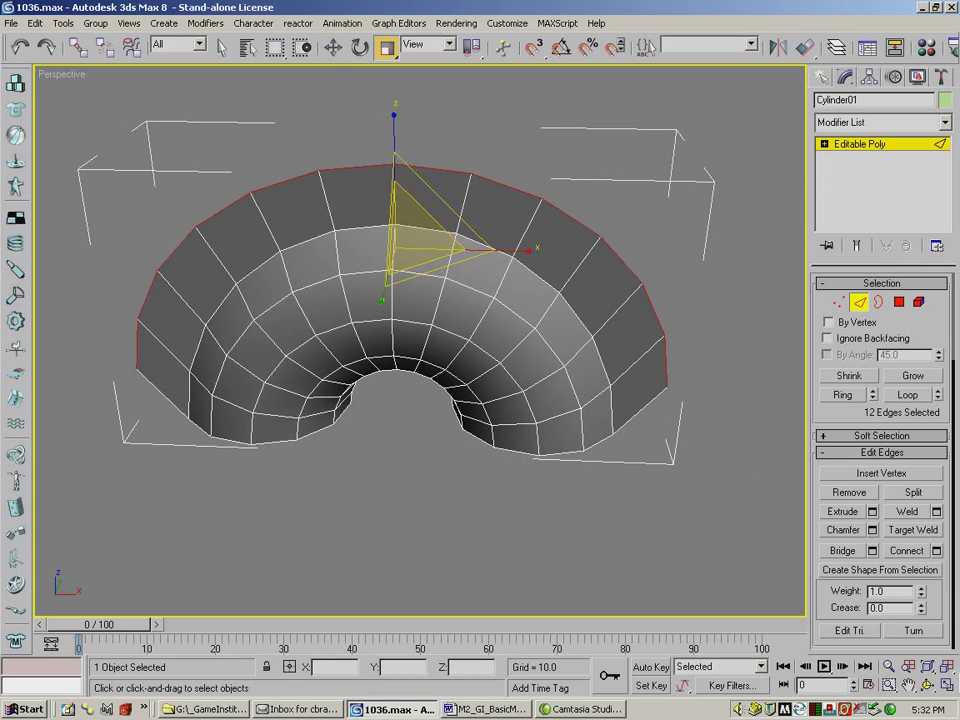
pyautogui.keyDown('alt'); pyautogui.moveTo(425, 250); pyautogui.dragTo(180, 174, button='middle'); pyautogui.keyUp('alt')
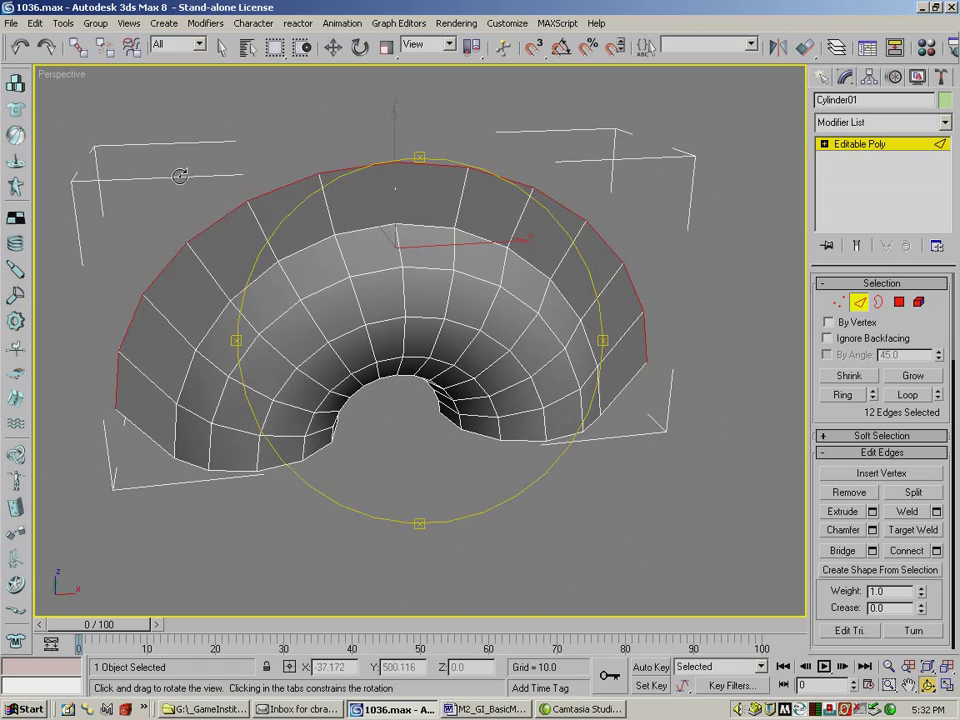
pyautogui.click(18, 46)
# Step: Ring-select the crosswise edges of the polygon row beside the opening, starting from its edge at the base
pyautogui.moveTo(388, 335); pyautogui.dragTo(394, 287)
pyautogui.click(333, 47)
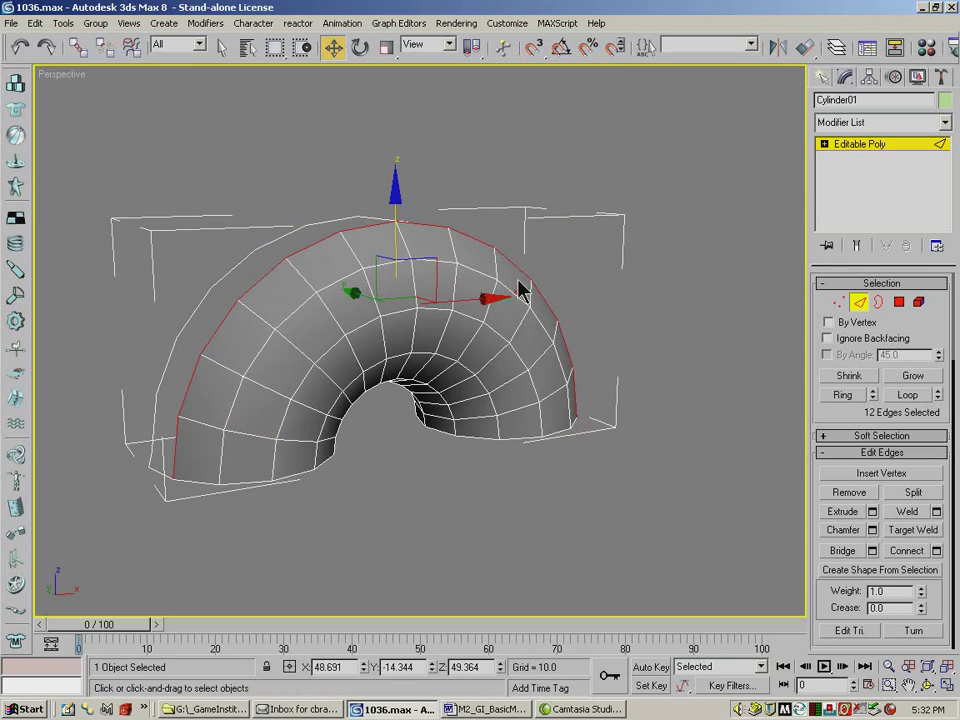
pyautogui.click(577, 420)
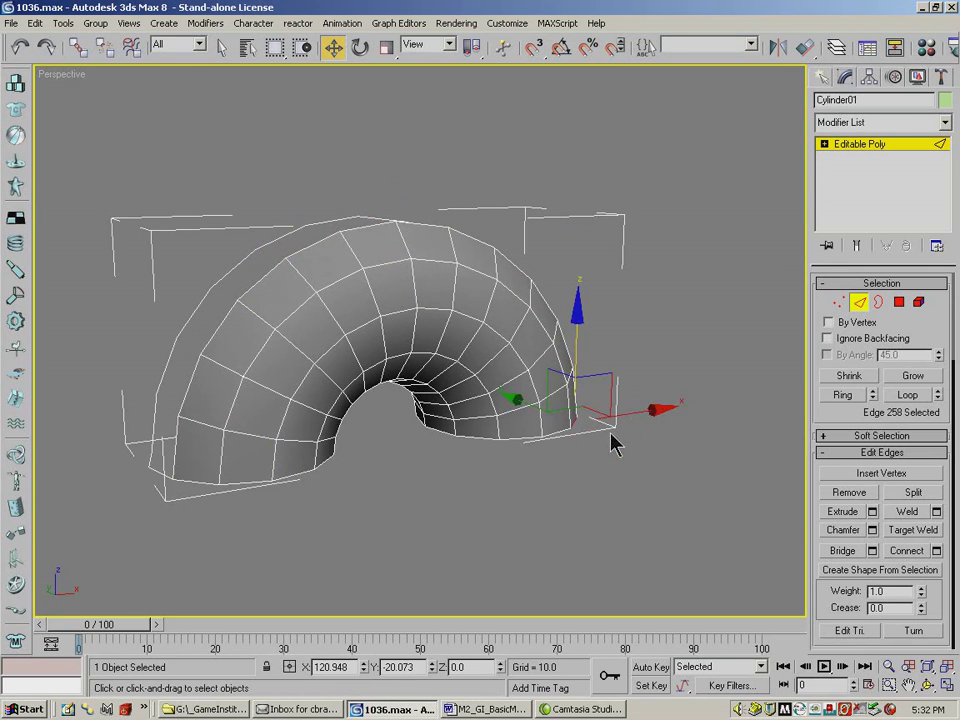
pyautogui.click(930, 686)
pyautogui.moveTo(458, 347); pyautogui.dragTo(431, 368)
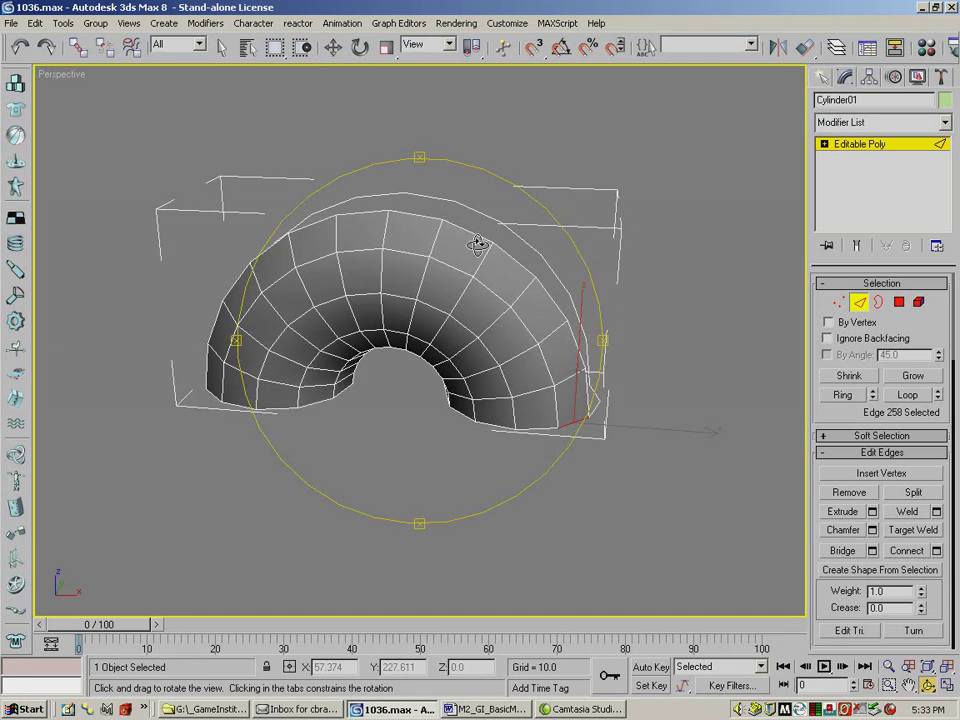
pyautogui.click(845, 395)
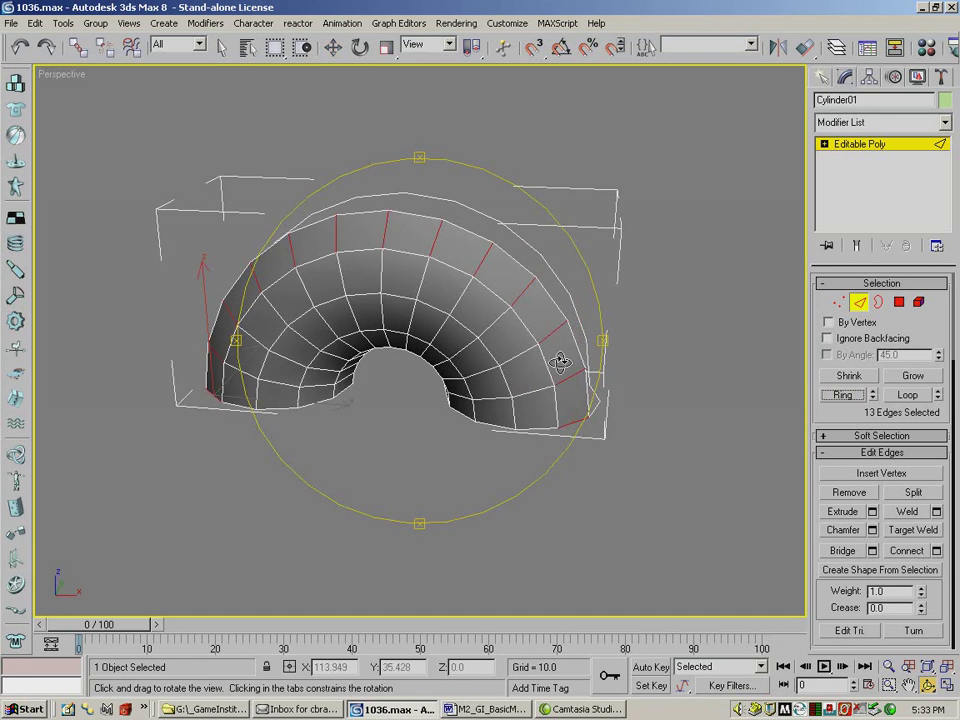
pyautogui.moveTo(191, 215); pyautogui.dragTo(362, 314)
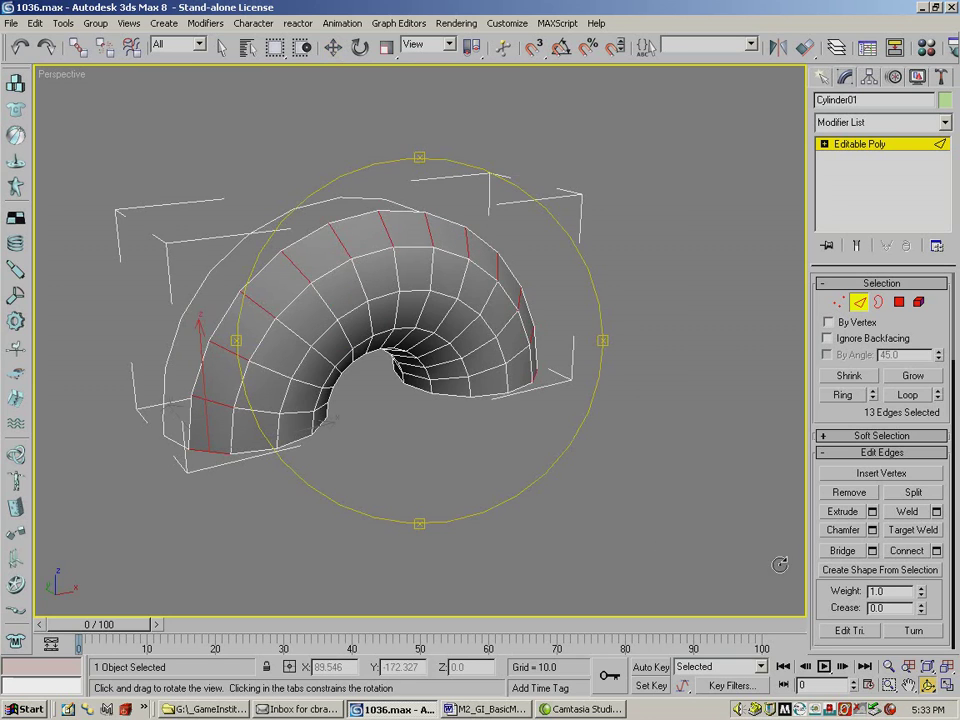
# Step: Try to connect the ring-selected crosswise edges with 2 segments, pinch 6 and slide 12
pyautogui.click(938, 552)
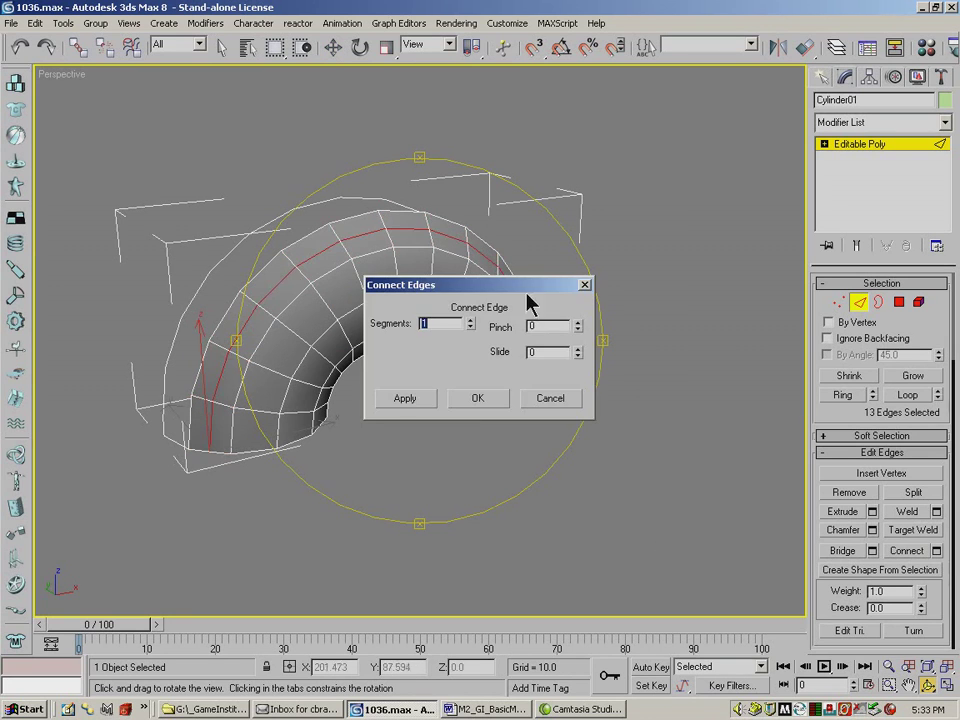
pyautogui.moveTo(579, 277); pyautogui.dragTo(765, 213)
pyautogui.click(653, 255)
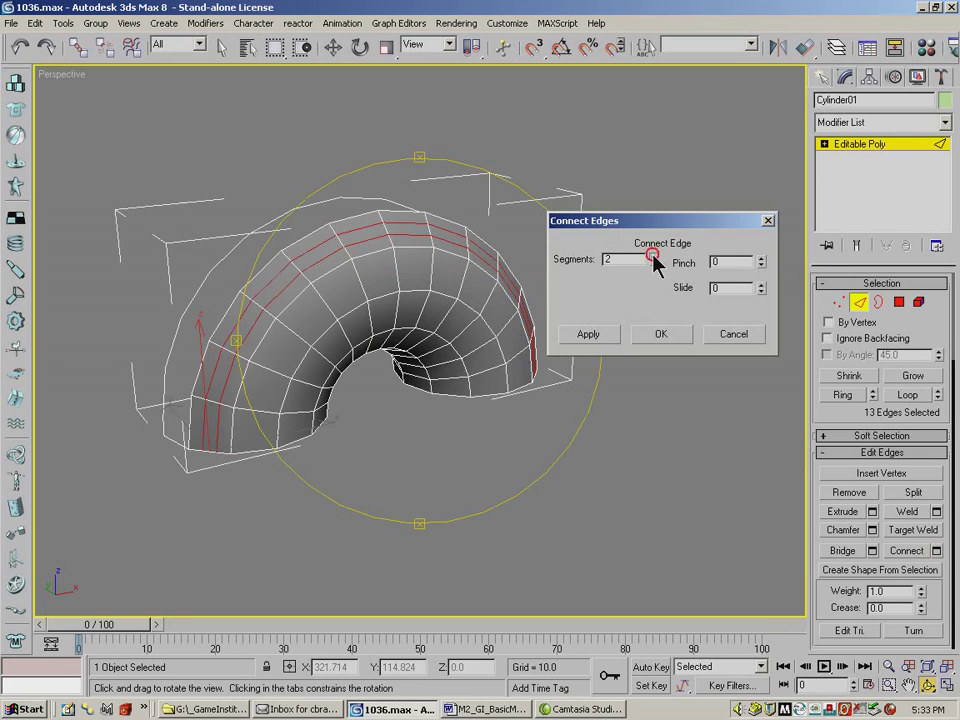
pyautogui.moveTo(762, 264); pyautogui.dragTo(765, 208)
pyautogui.moveTo(761, 290)
pyautogui.mouseDown()
pyautogui.moveTo(761, 250)
pyautogui.moveTo(761, 345)
pyautogui.moveTo(761, 295)
pyautogui.mouseUp()
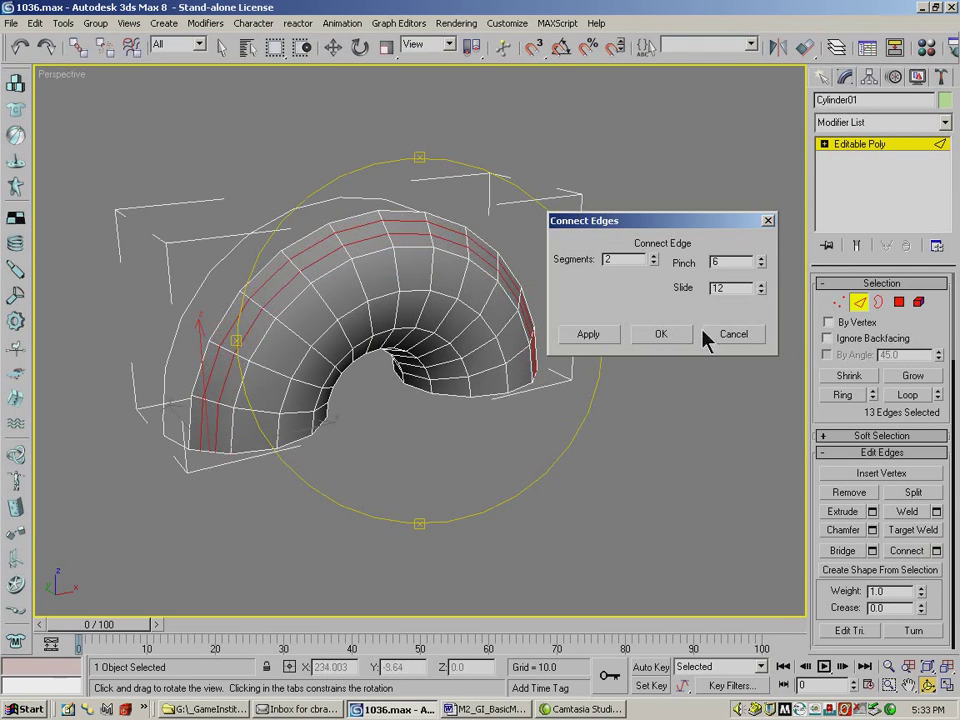
pyautogui.click(661, 334)
# Step: Clear the edge selection on the arched tube
pyautogui.moveTo(583, 339); pyautogui.dragTo(410, 323)
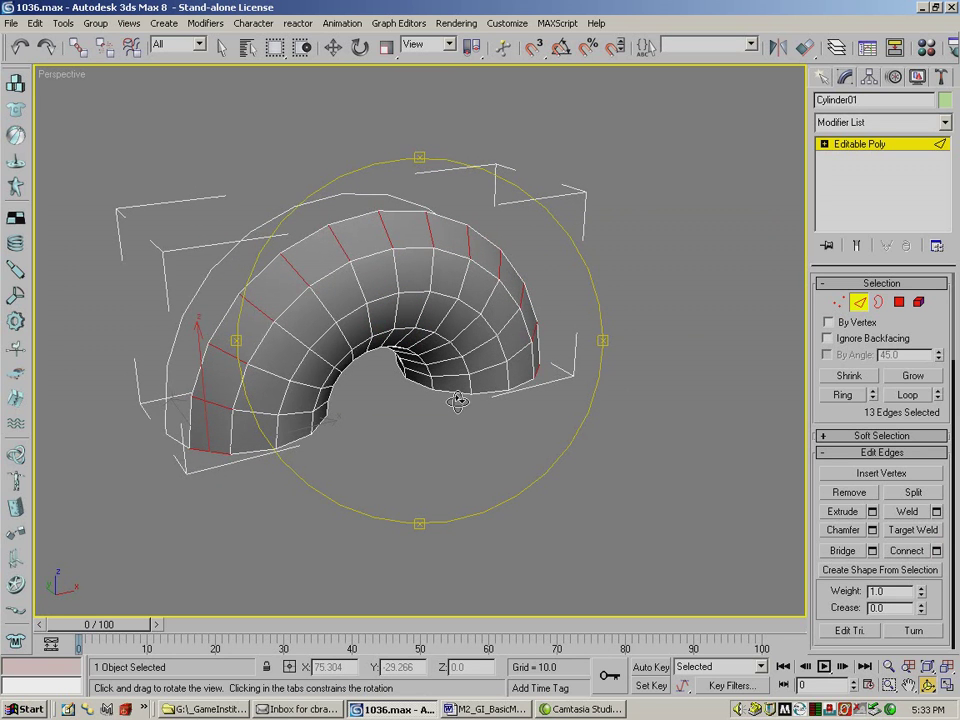
pyautogui.moveTo(458, 410); pyautogui.dragTo(382, 240)
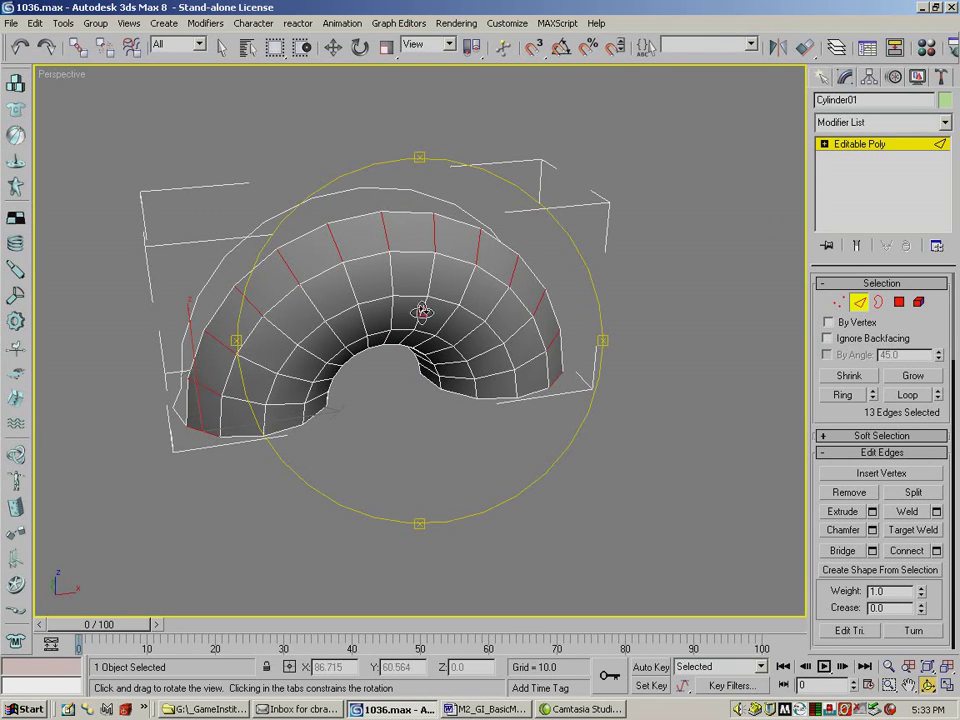
pyautogui.moveTo(422, 312); pyautogui.dragTo(440, 325)
pyautogui.click(888, 665)
pyautogui.moveTo(718, 557); pyautogui.dragTo(349, 199)
pyautogui.click(332, 47)
pyautogui.click(407, 96)
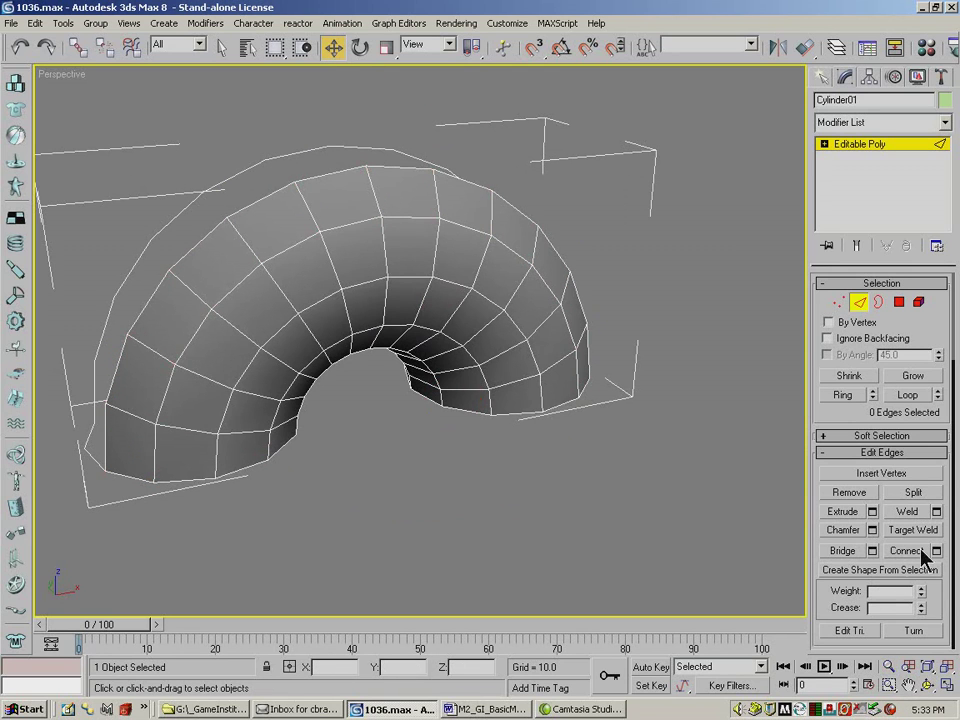
# Step: Cut new edges lengthwise along the polygon row just below the tube's crown, turning down into the row below at the far end
pyautogui.moveTo(945, 596)
pyautogui.mouseDown()
pyautogui.moveTo(940, 562)
pyautogui.moveTo(941, 603)
pyautogui.mouseUp()
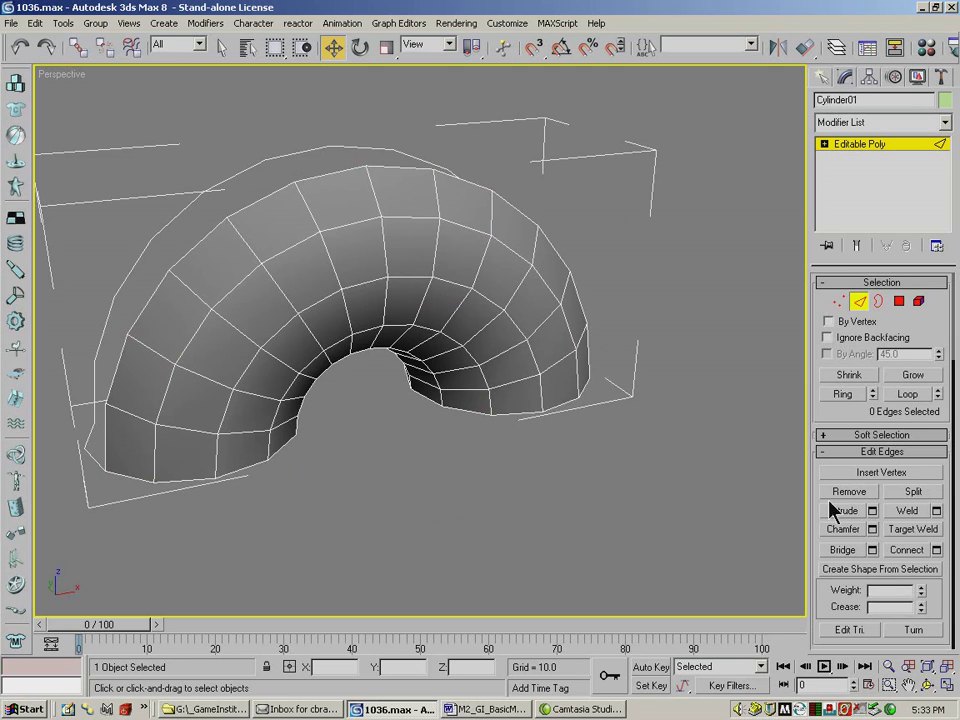
pyautogui.moveTo(946, 528); pyautogui.dragTo(947, 196)
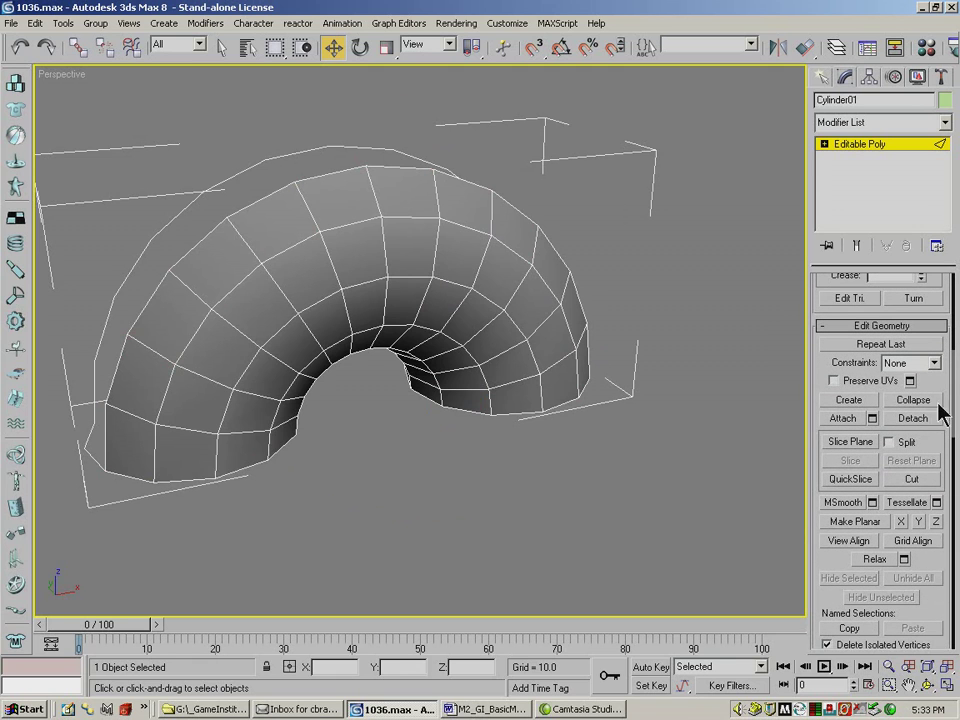
pyautogui.click(914, 482)
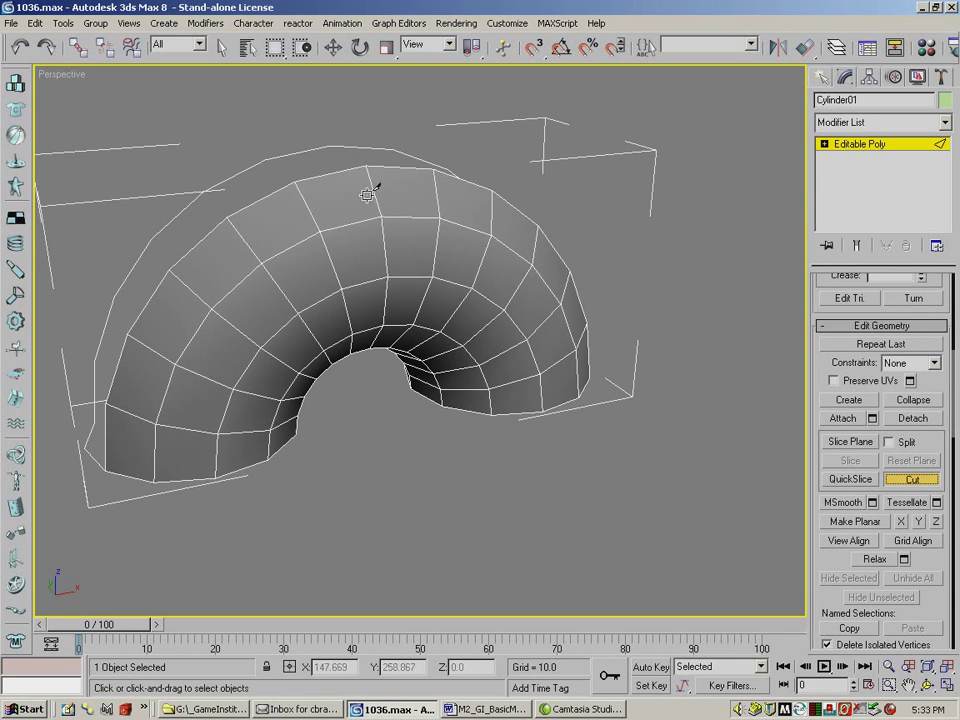
pyautogui.click(309, 210)
pyautogui.click(416, 197)
pyautogui.click(438, 194)
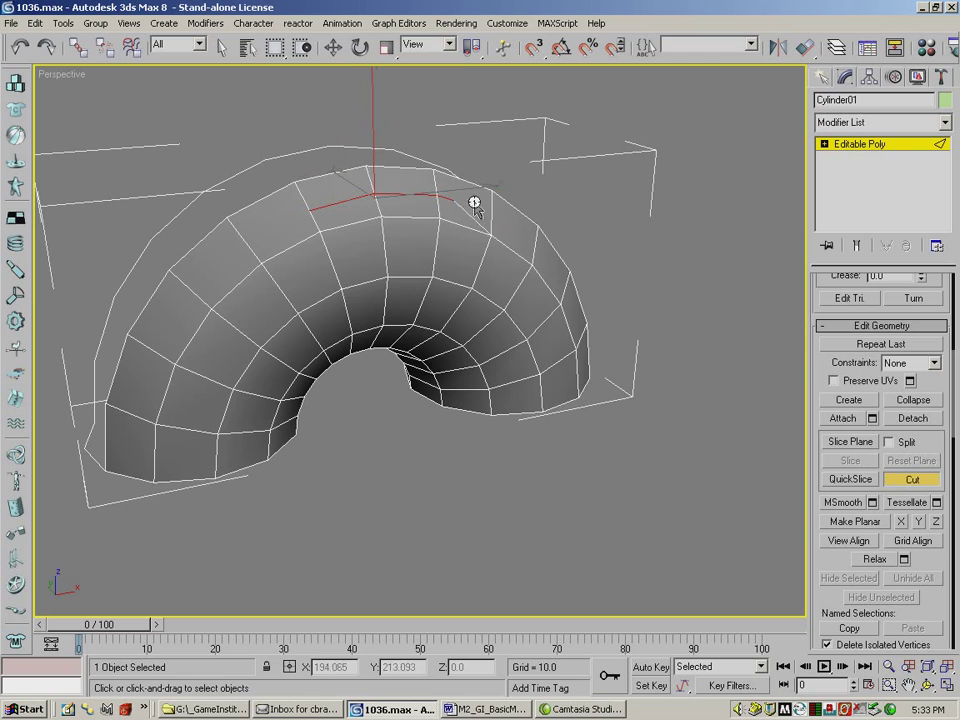
pyautogui.click(491, 214)
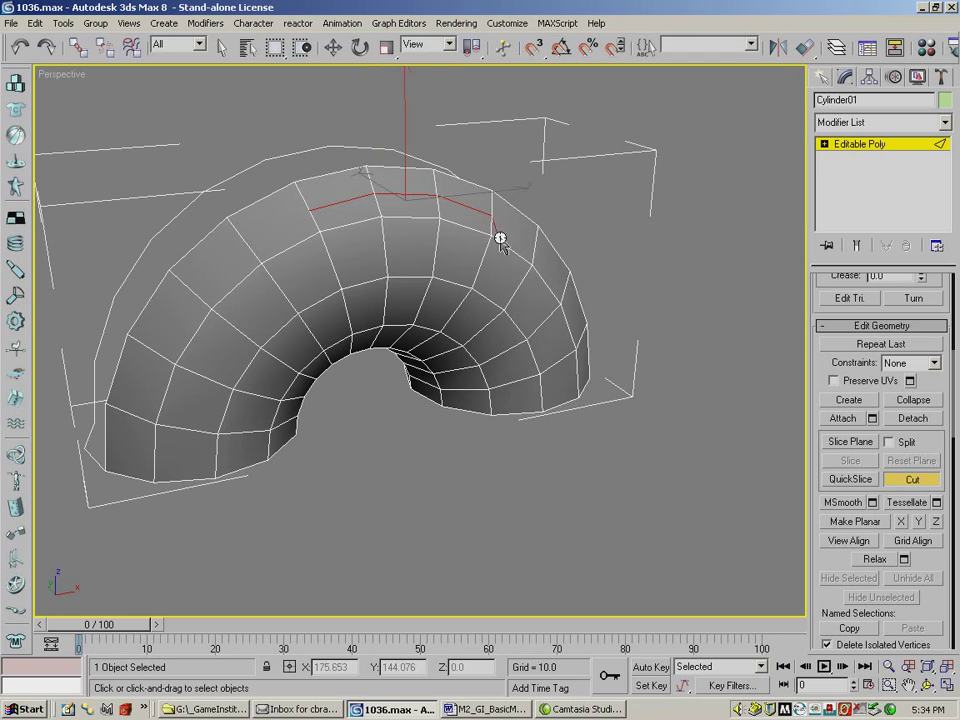
pyautogui.click(504, 247)
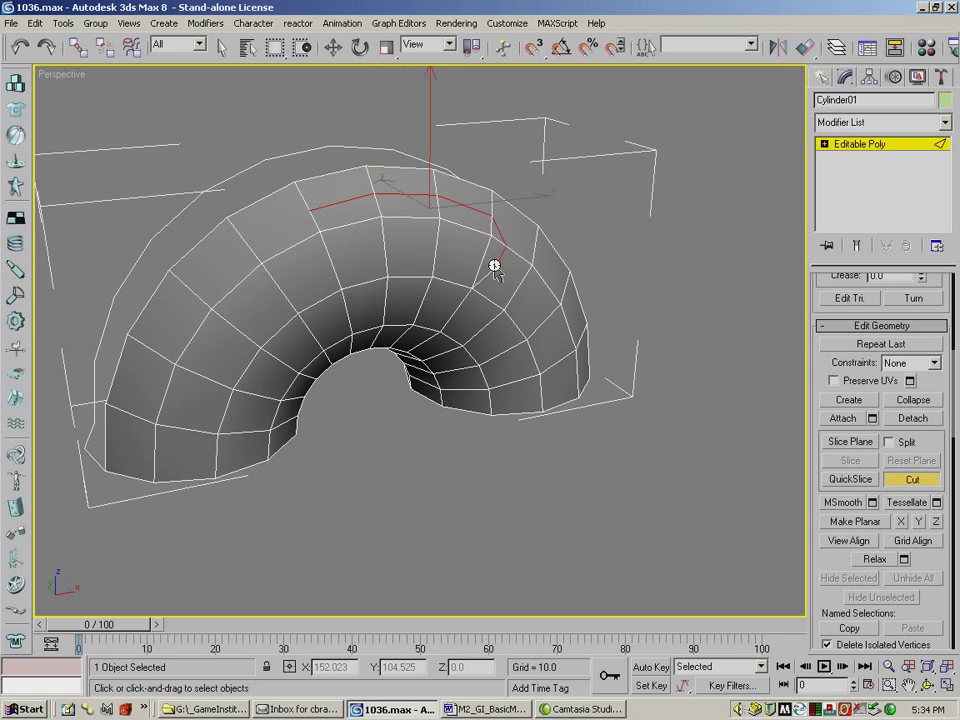
# Step: Continue the cut back along the lower polygon row and close the outline at its starting point
pyautogui.click(482, 262)
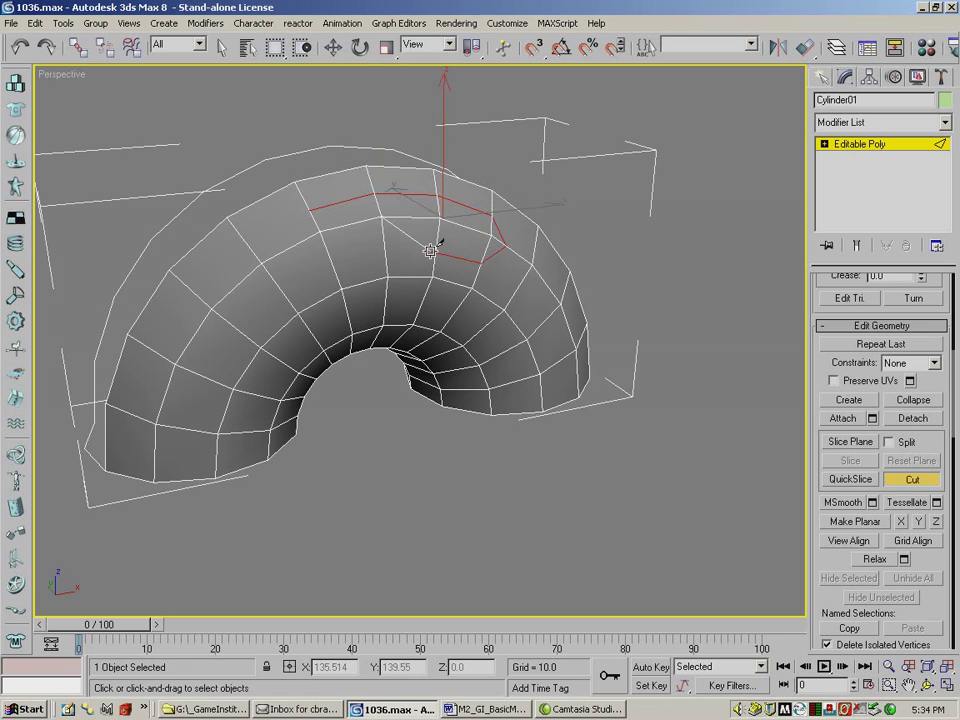
pyautogui.click(437, 249)
pyautogui.click(386, 251)
pyautogui.click(335, 267)
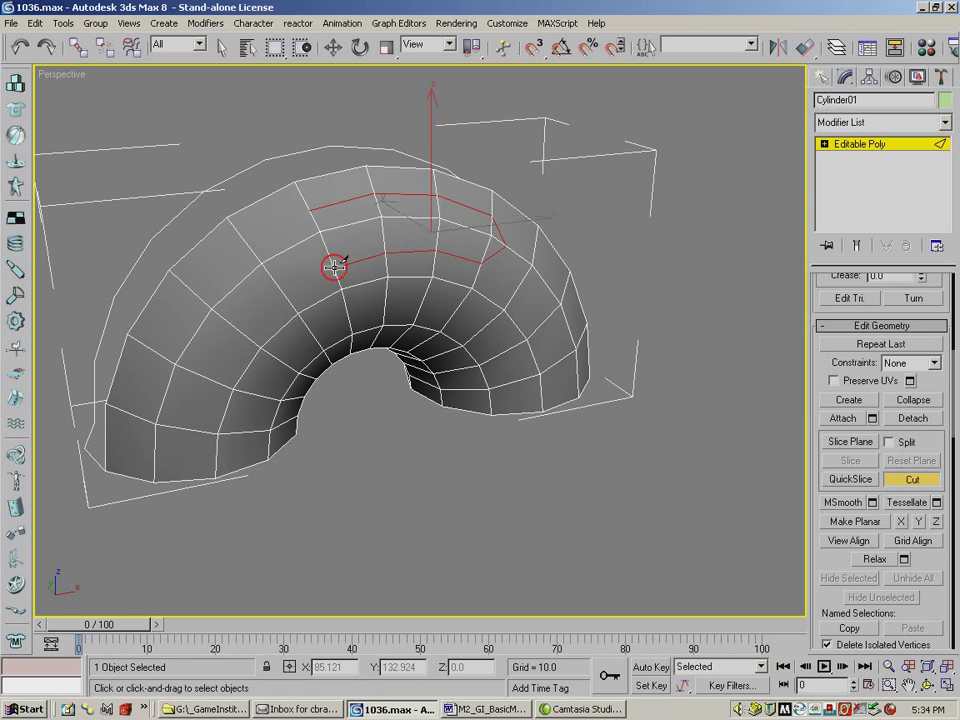
pyautogui.click(293, 228)
pyautogui.click(311, 208)
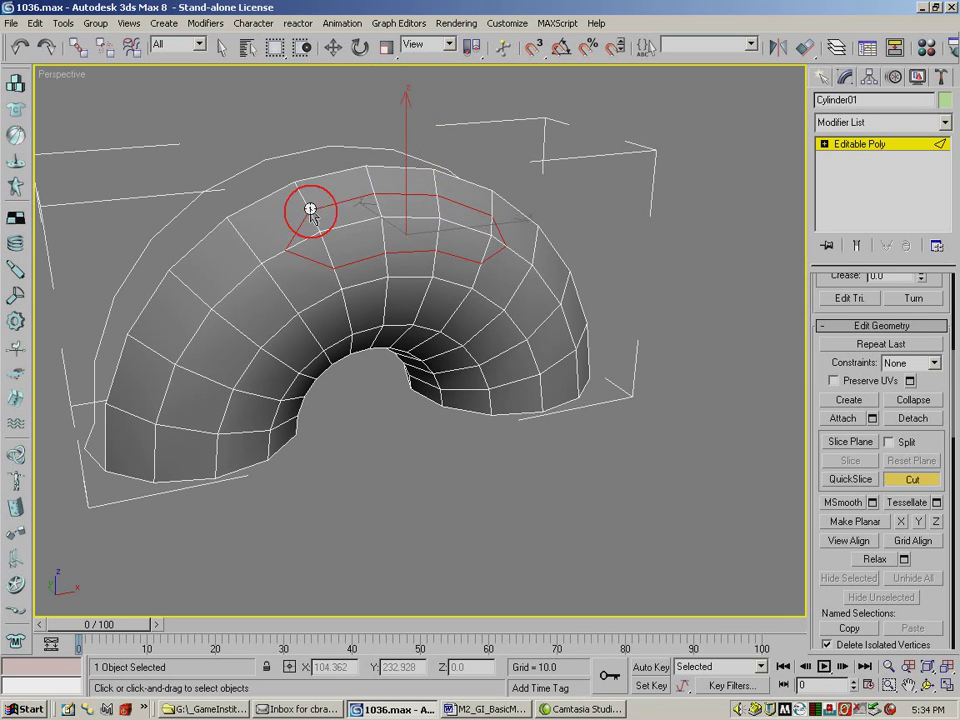
pyautogui.rightClick(613, 413)
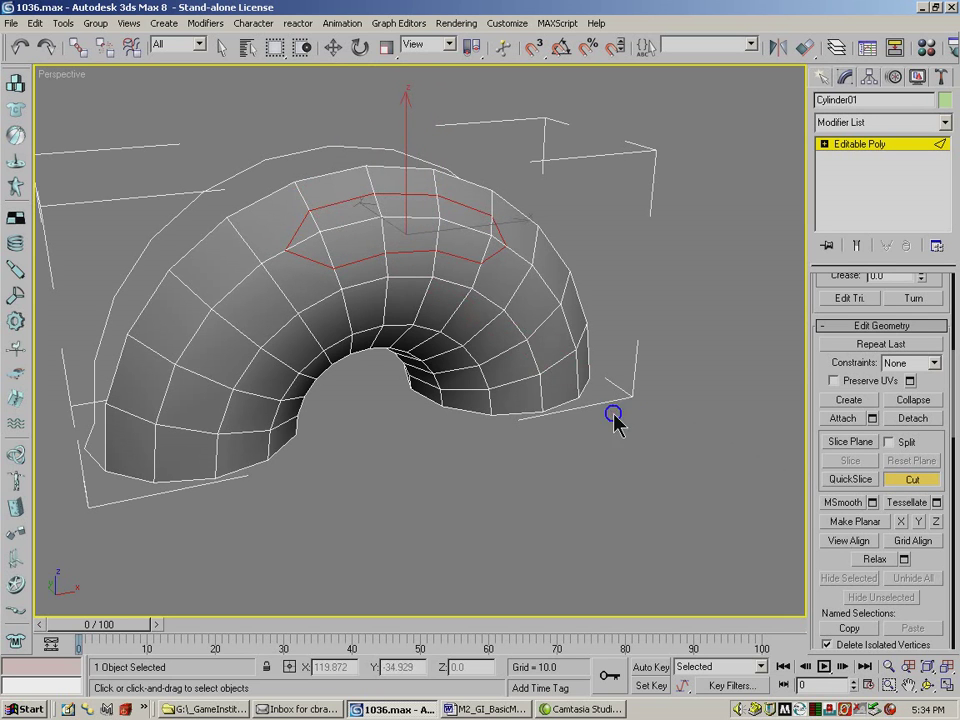
# Step: Examine the cut outline from several angles and undo its cuts
pyautogui.click(929, 686)
pyautogui.moveTo(364, 300); pyautogui.dragTo(368, 253)
pyautogui.moveTo(404, 357); pyautogui.dragTo(360, 268)
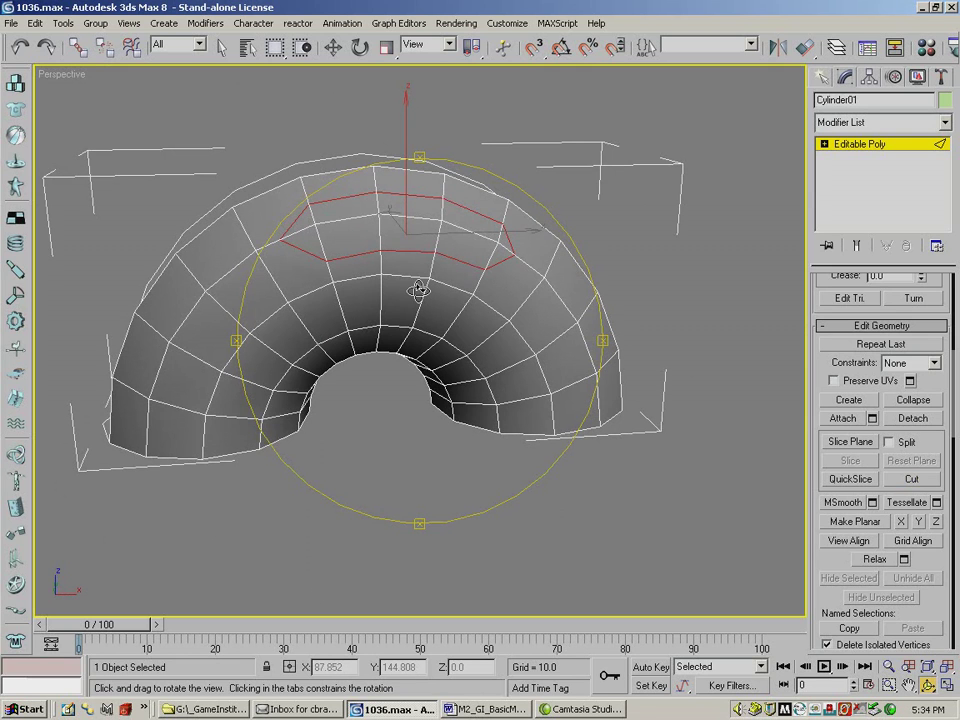
pyautogui.moveTo(390, 298)
pyautogui.mouseDown()
pyautogui.moveTo(302, 296)
pyautogui.moveTo(366, 283)
pyautogui.moveTo(369, 314)
pyautogui.moveTo(315, 328)
pyautogui.moveTo(386, 305)
pyautogui.mouseUp()
pyautogui.click(20, 46)
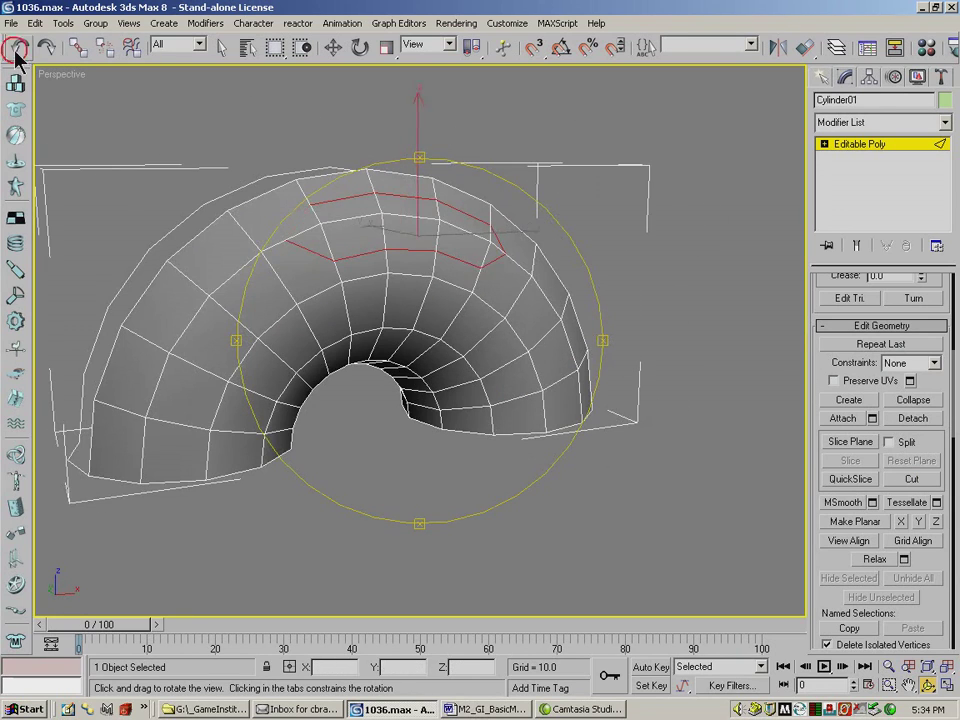
pyautogui.click(20, 46)
pyautogui.click(20, 46)
pyautogui.moveTo(450, 277); pyautogui.dragTo(564, 373)
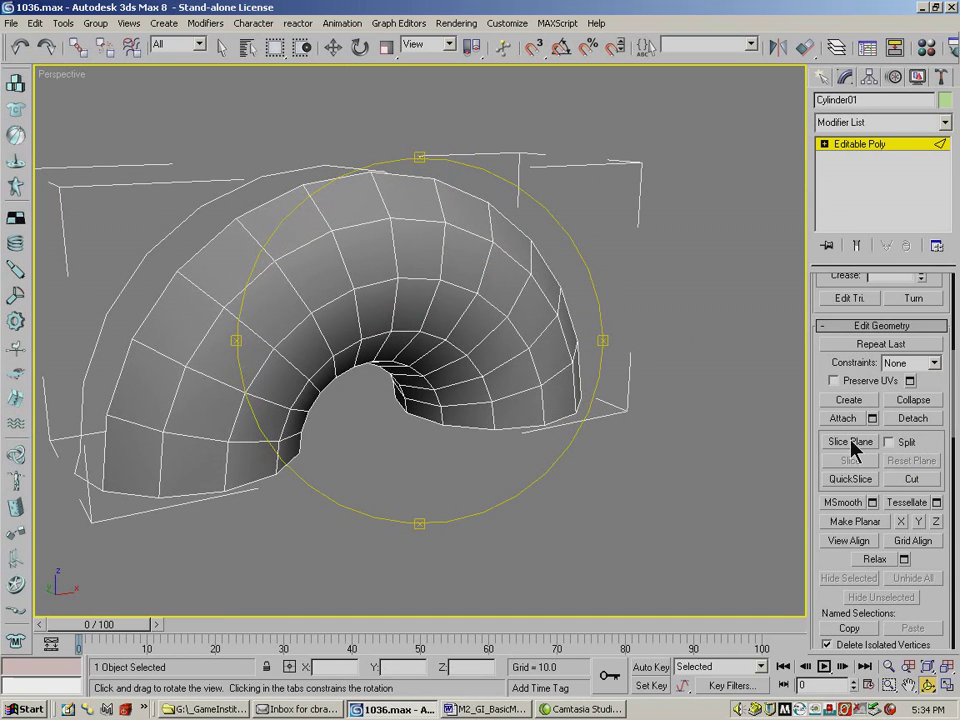
# Step: Select four neighbouring crosswise edges in the polygon row beside the opening at the tube's crown
pyautogui.click(333, 47)
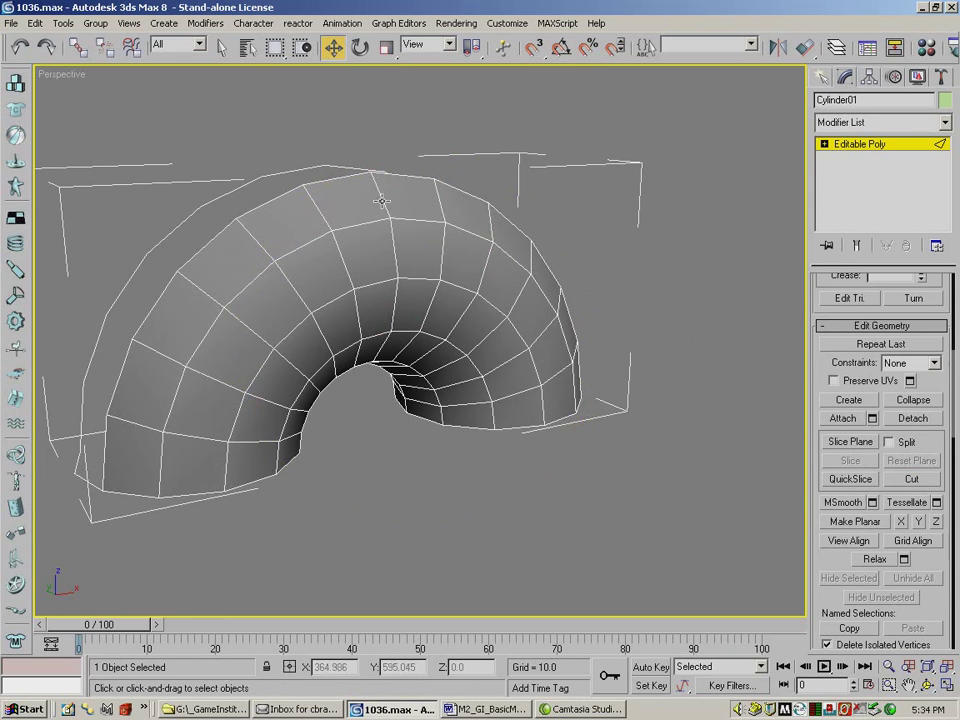
pyautogui.moveTo(812, 289); pyautogui.dragTo(811, 559)
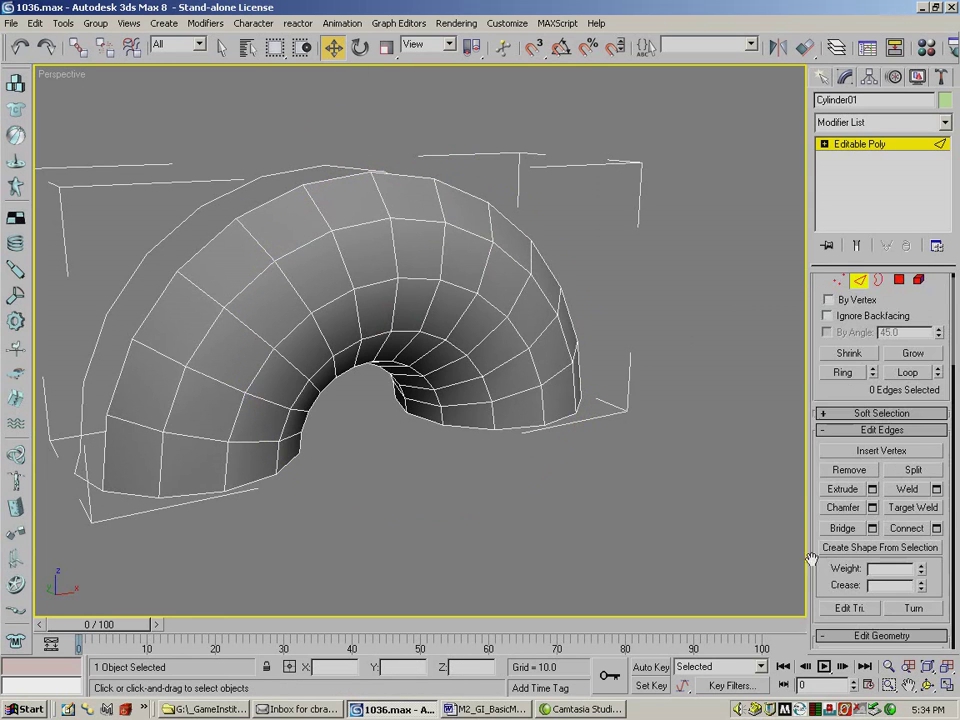
pyautogui.moveTo(816, 303); pyautogui.dragTo(813, 232)
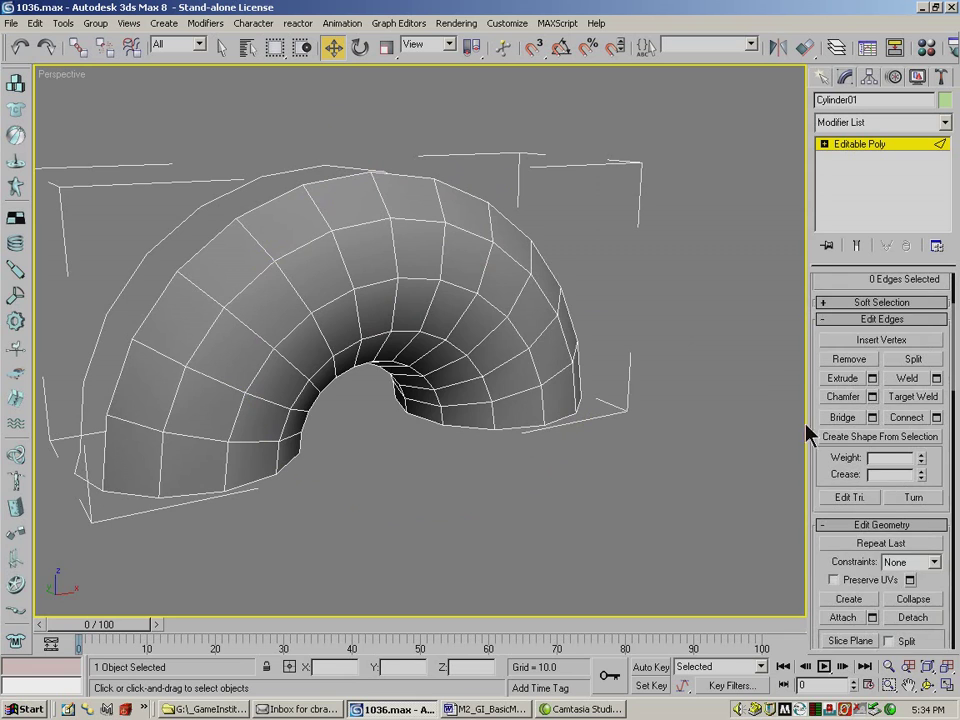
pyautogui.moveTo(816, 437); pyautogui.dragTo(808, 309)
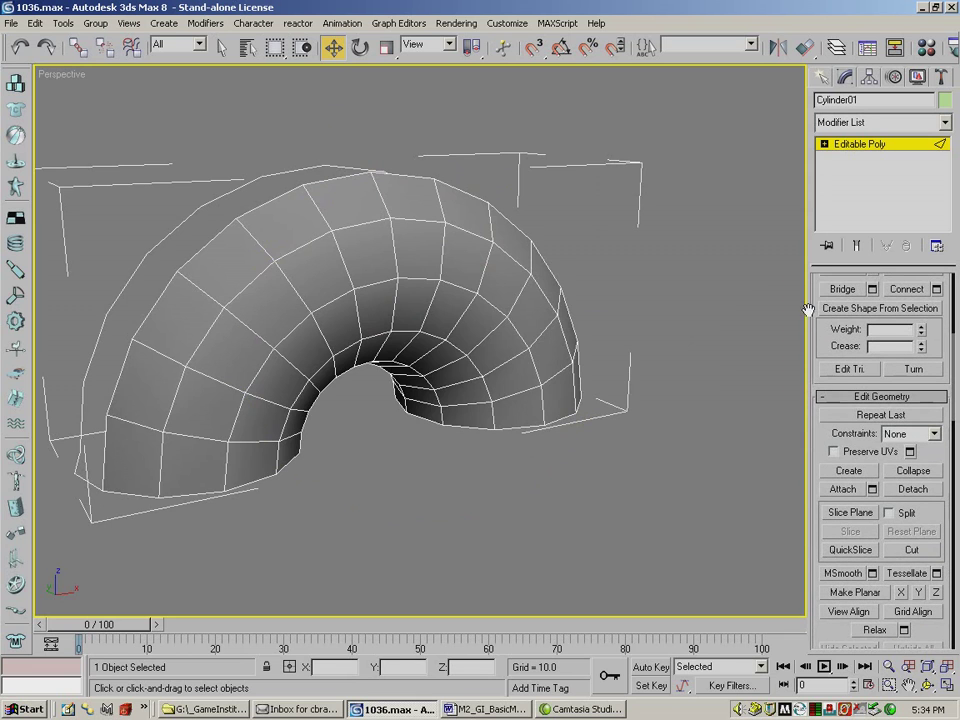
pyautogui.click(220, 46)
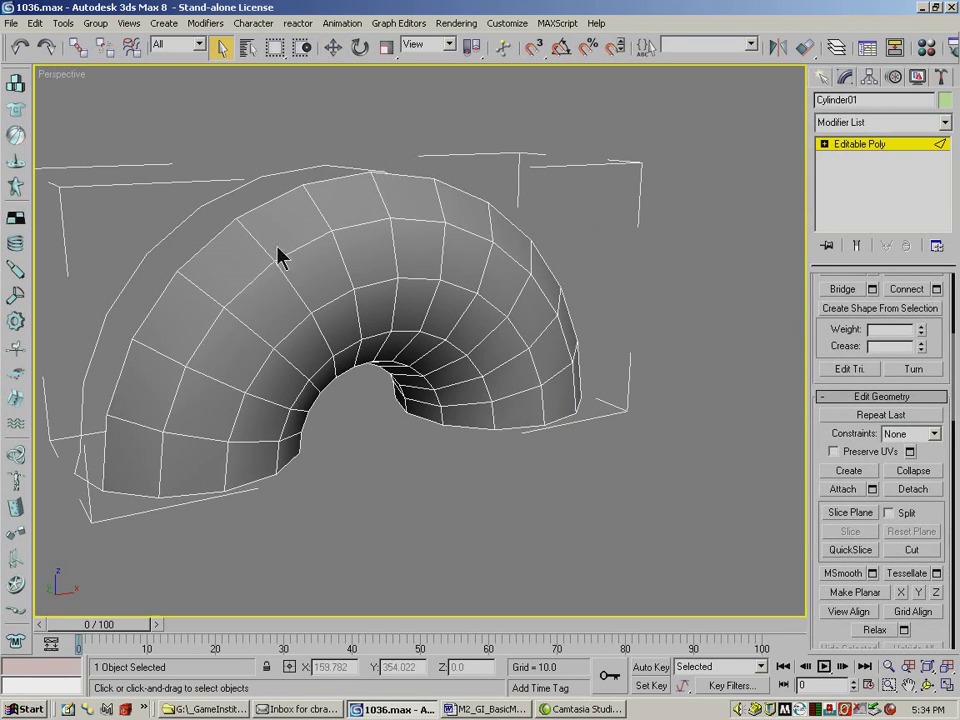
pyautogui.click(264, 246)
pyautogui.click(254, 240)
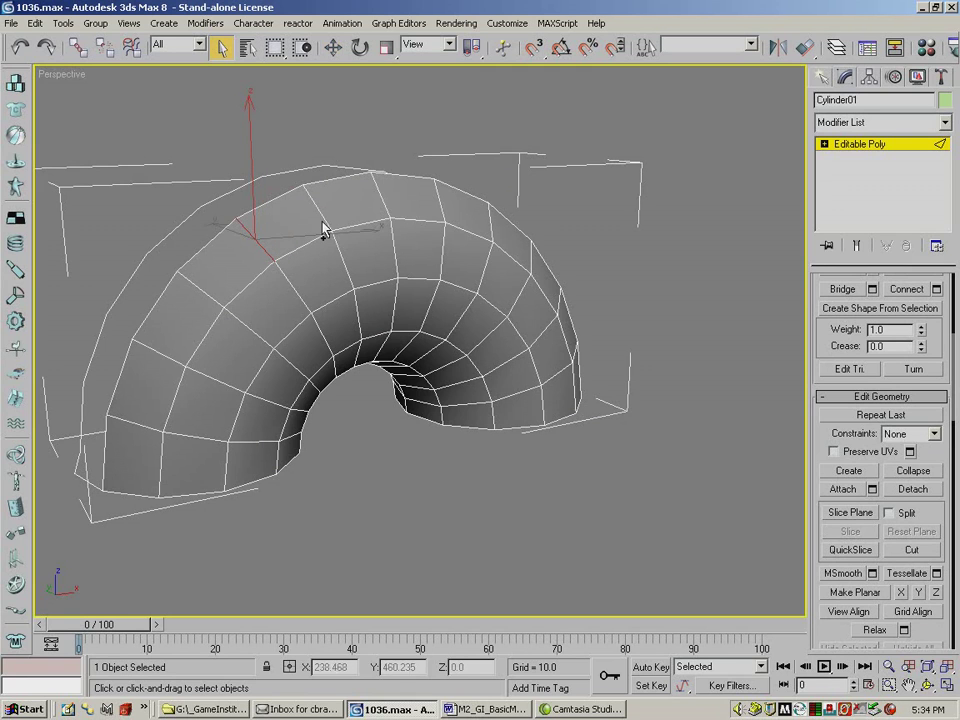
pyautogui.keyDown('ctrl'); pyautogui.click(438, 200); pyautogui.keyUp('ctrl')
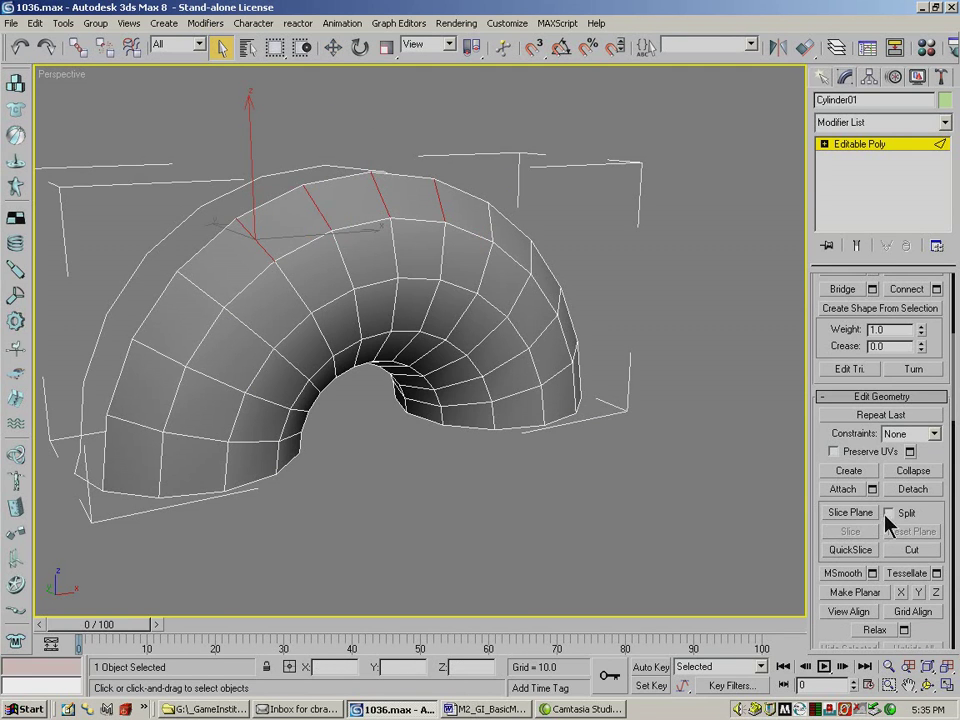
# Step: Try a slice plane raised along Z to about 58.7 on the tube, and clear the edge selection
pyautogui.click(848, 512)
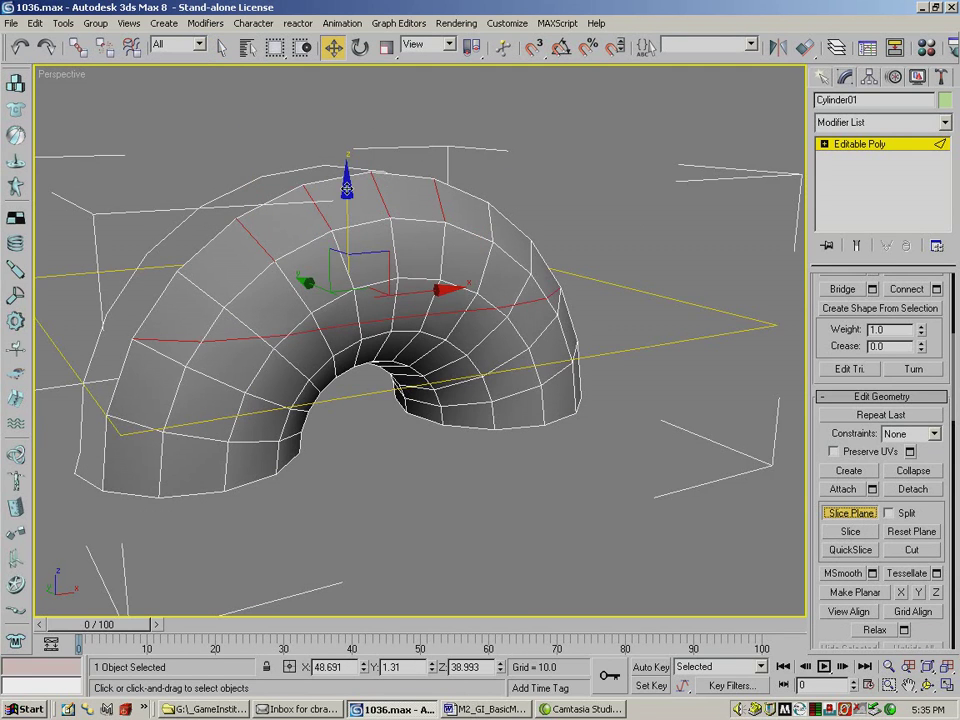
pyautogui.moveTo(346, 189); pyautogui.dragTo(407, 148)
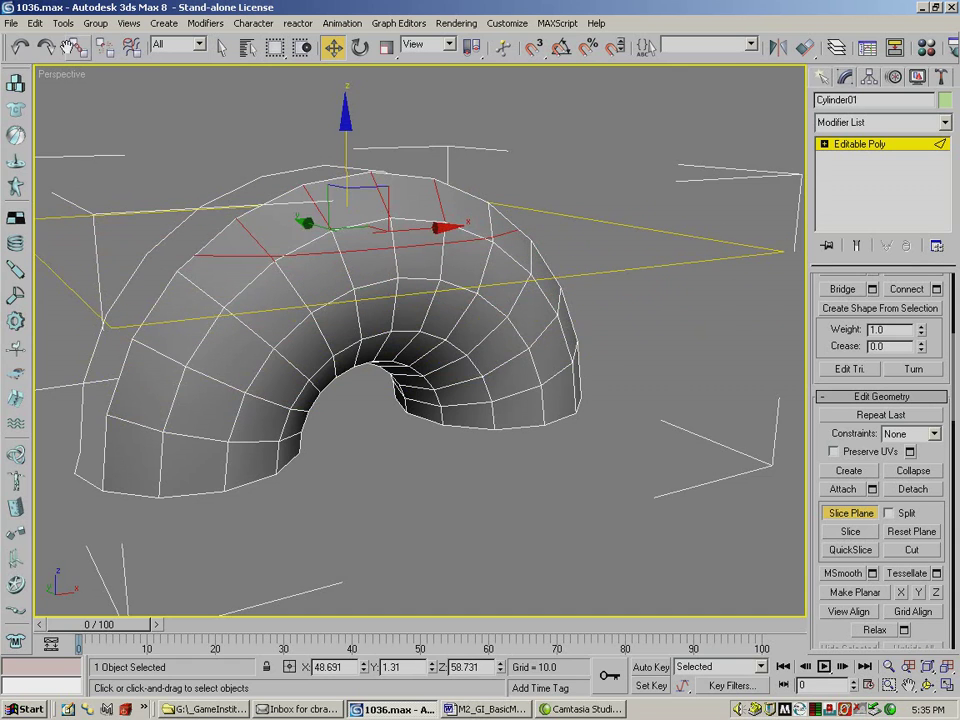
pyautogui.click(19, 47)
pyautogui.click(195, 114)
pyautogui.click(339, 88)
pyautogui.click(852, 513)
pyautogui.click(639, 146)
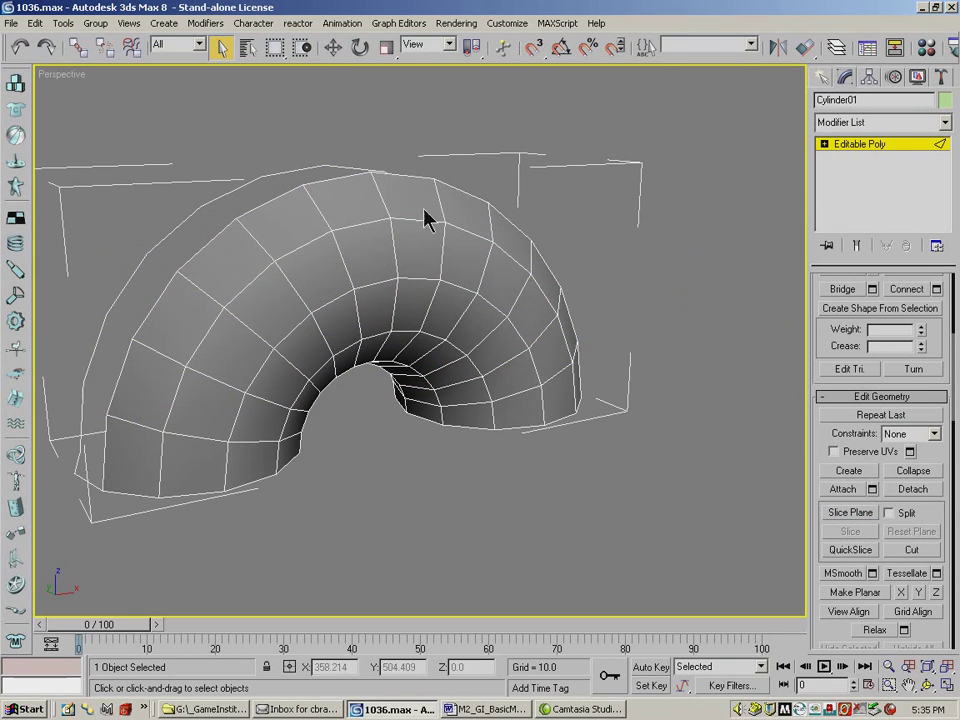
# Step: Slice the tube horizontally a little below its crown using a slice plane raised along Z
pyautogui.click(851, 513)
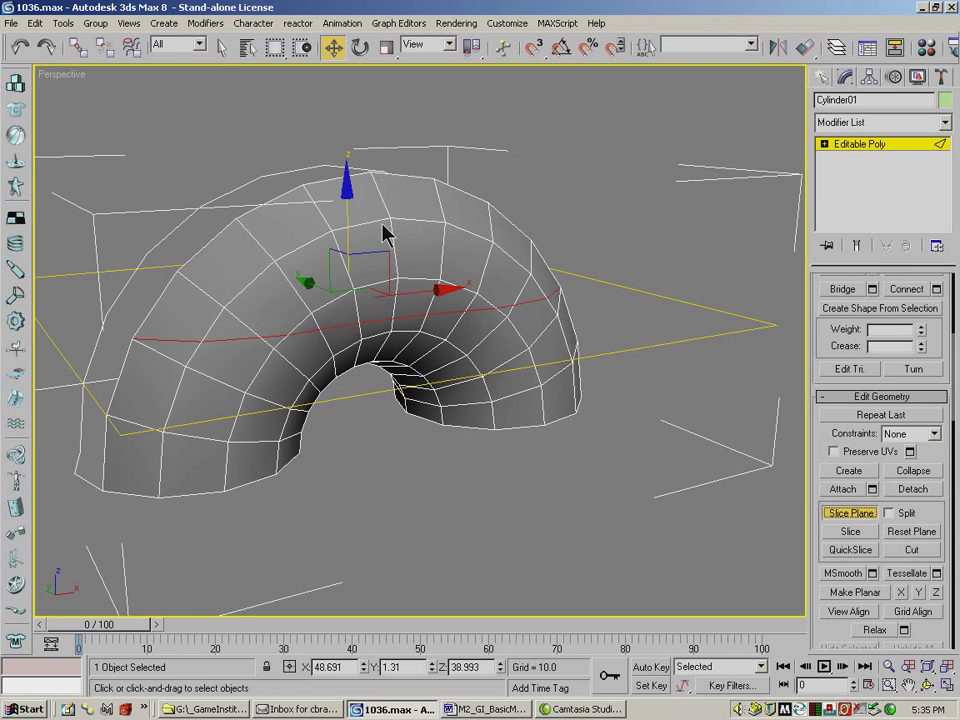
pyautogui.moveTo(345, 190); pyautogui.dragTo(455, 157)
pyautogui.click(929, 686)
pyautogui.moveTo(386, 264)
pyautogui.mouseDown()
pyautogui.moveTo(401, 308)
pyautogui.moveTo(364, 274)
pyautogui.moveTo(288, 272)
pyautogui.moveTo(401, 272)
pyautogui.moveTo(390, 270)
pyautogui.mouseUp()
pyautogui.click(333, 47)
pyautogui.moveTo(344, 88); pyautogui.dragTo(332, 199)
pyautogui.click(359, 47)
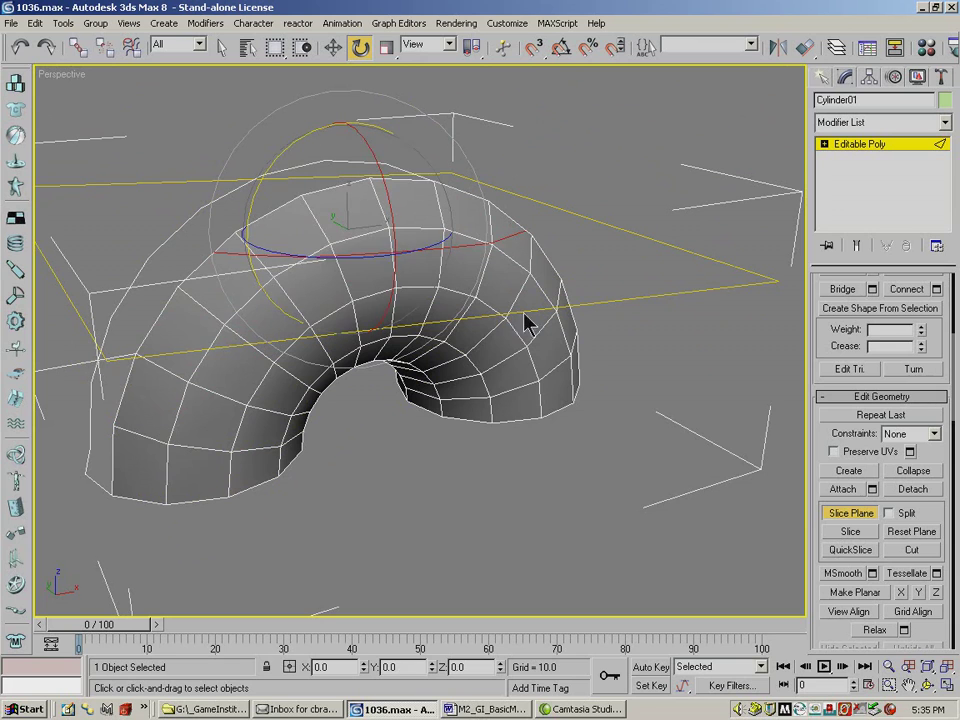
pyautogui.click(864, 536)
pyautogui.click(852, 514)
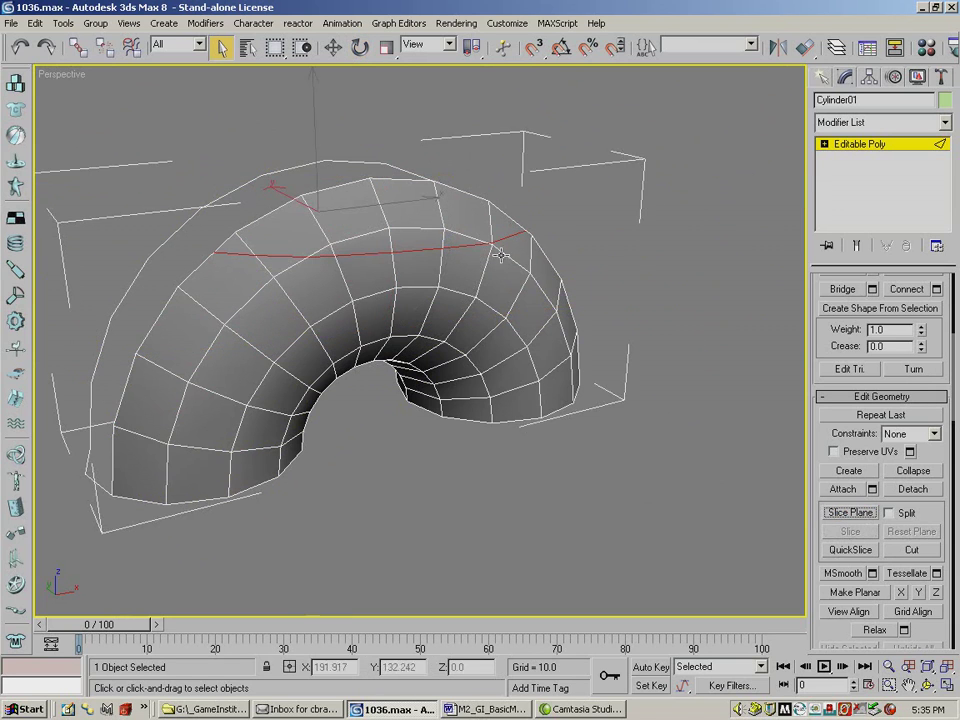
# Step: Deselect the new slice edges and undo the slice across the tube's upper part
pyautogui.press('w')
pyautogui.click(530, 233)
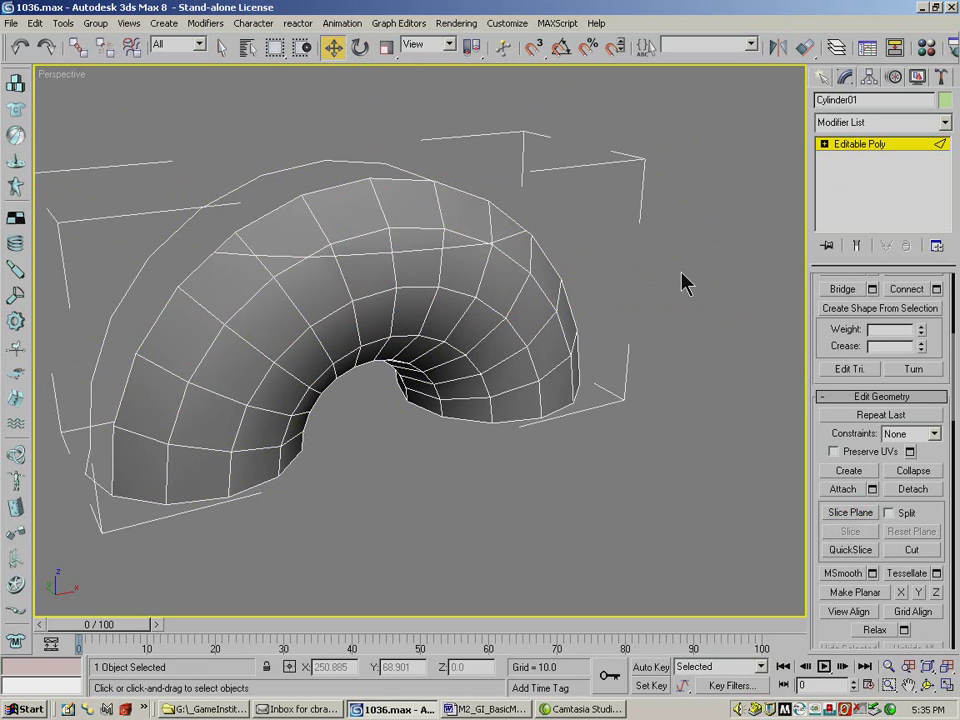
pyautogui.click(24, 47)
pyautogui.click(22, 47)
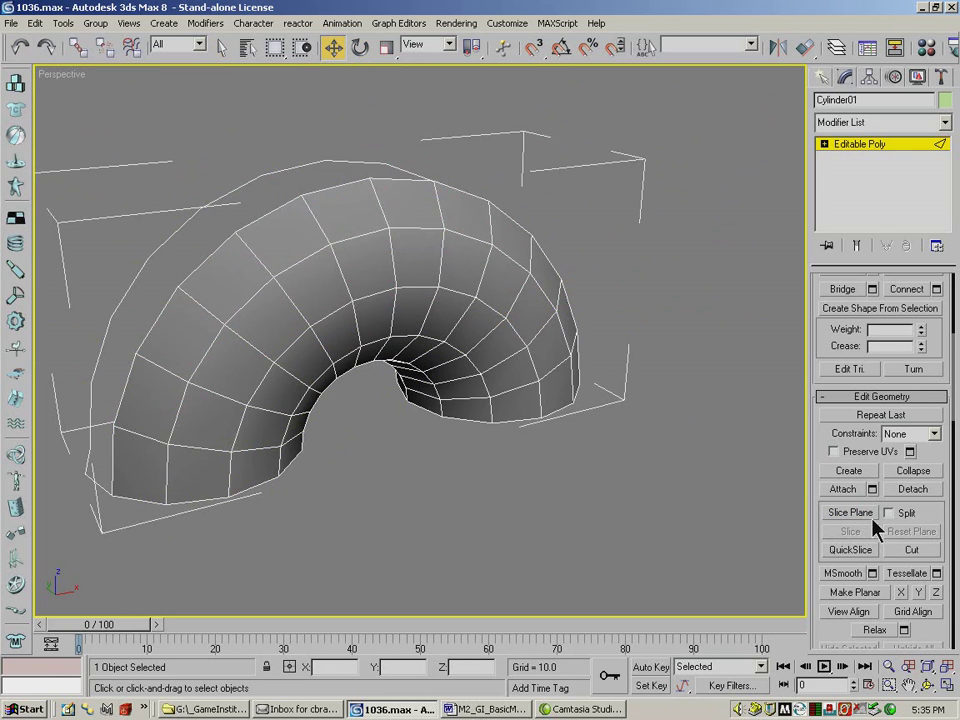
pyautogui.click(929, 688)
pyautogui.moveTo(658, 519); pyautogui.dragTo(390, 323)
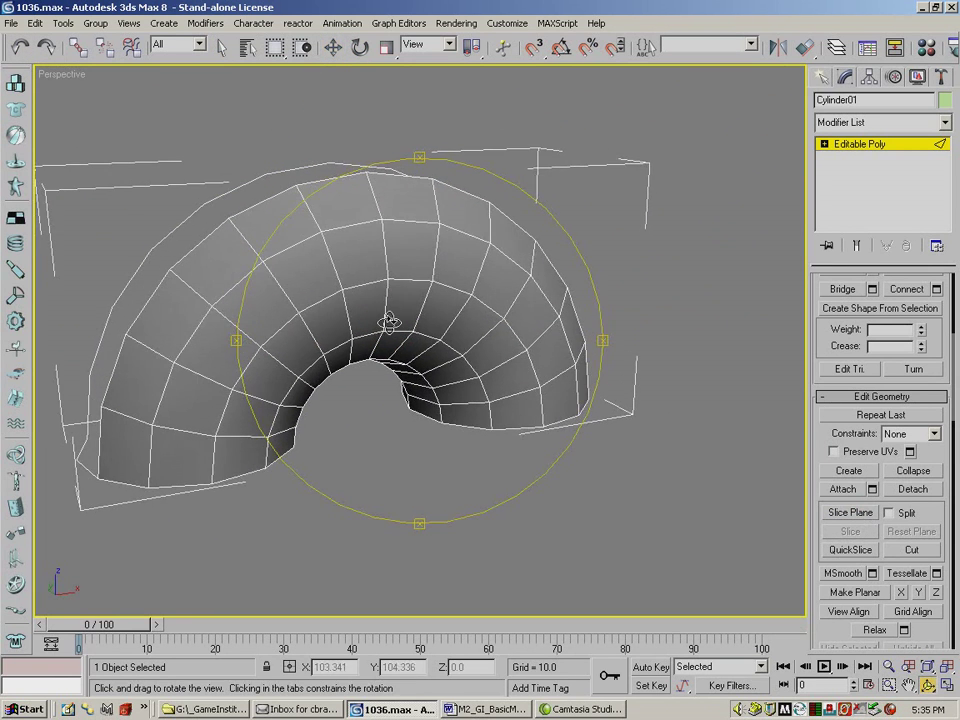
# Step: Place a slice plane through the tube's upper part and rotate it slightly about the Y axis
pyautogui.click(856, 514)
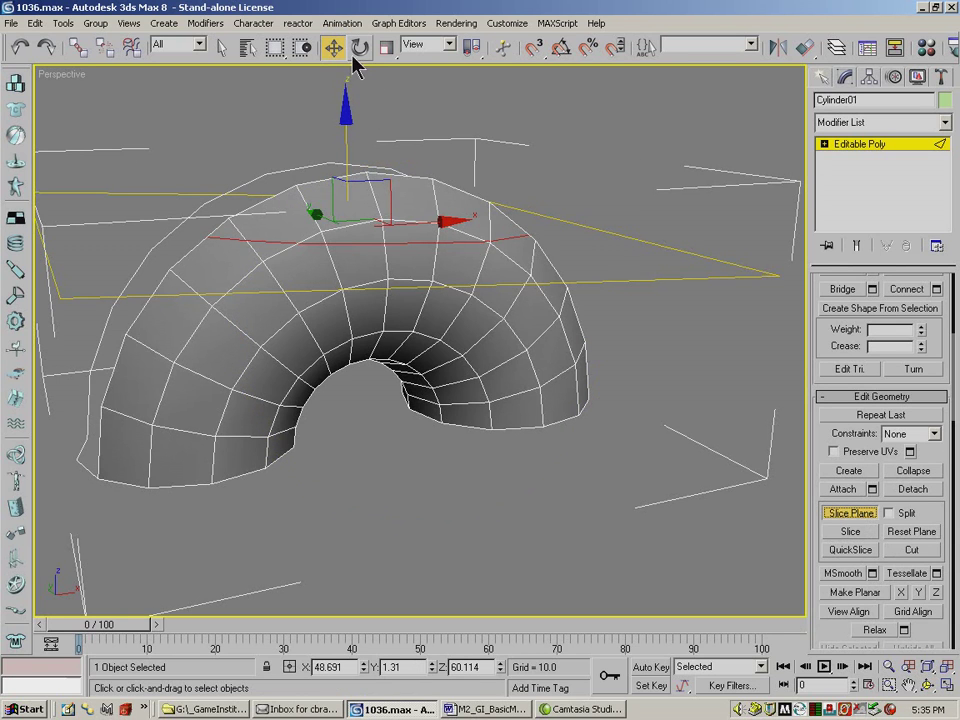
pyautogui.click(359, 48)
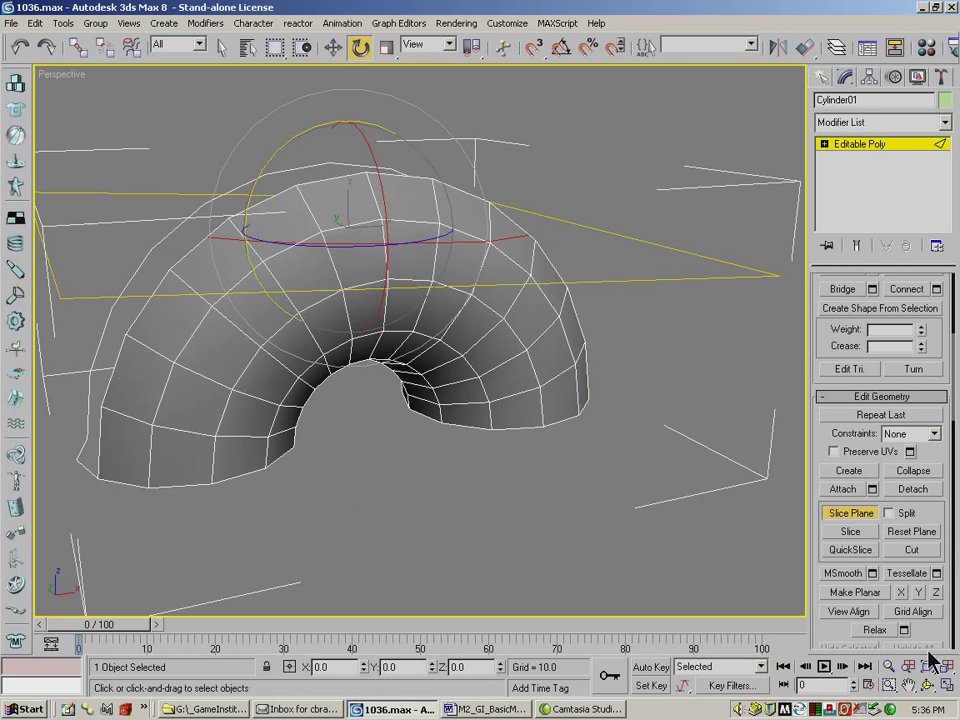
pyautogui.click(929, 685)
pyautogui.moveTo(369, 313); pyautogui.dragTo(340, 300)
pyautogui.click(359, 47)
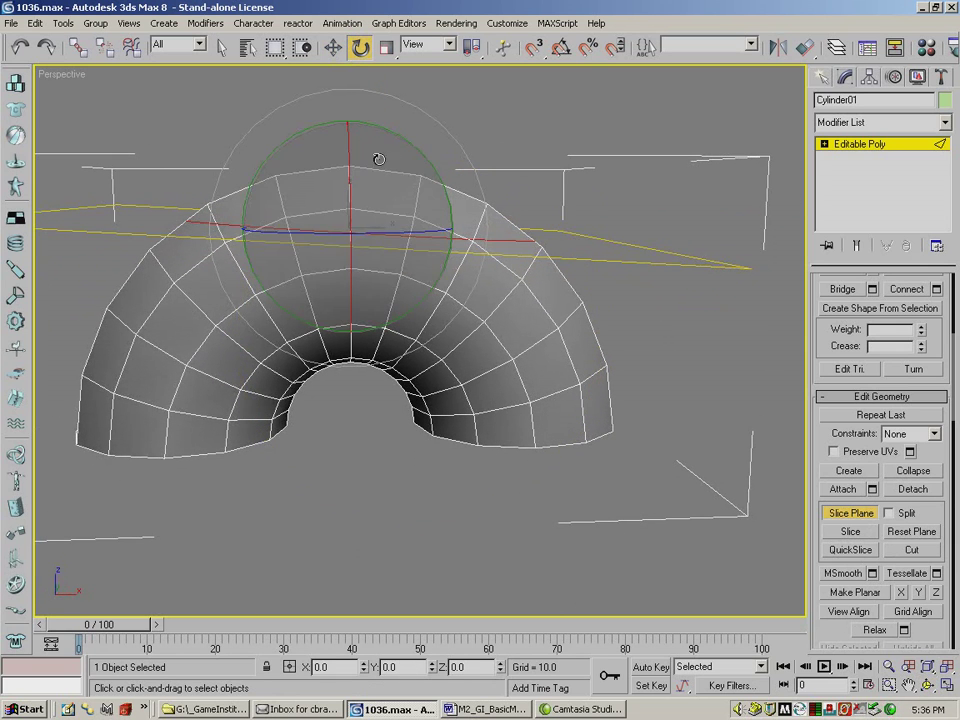
pyautogui.moveTo(410, 139); pyautogui.dragTo(427, 158)
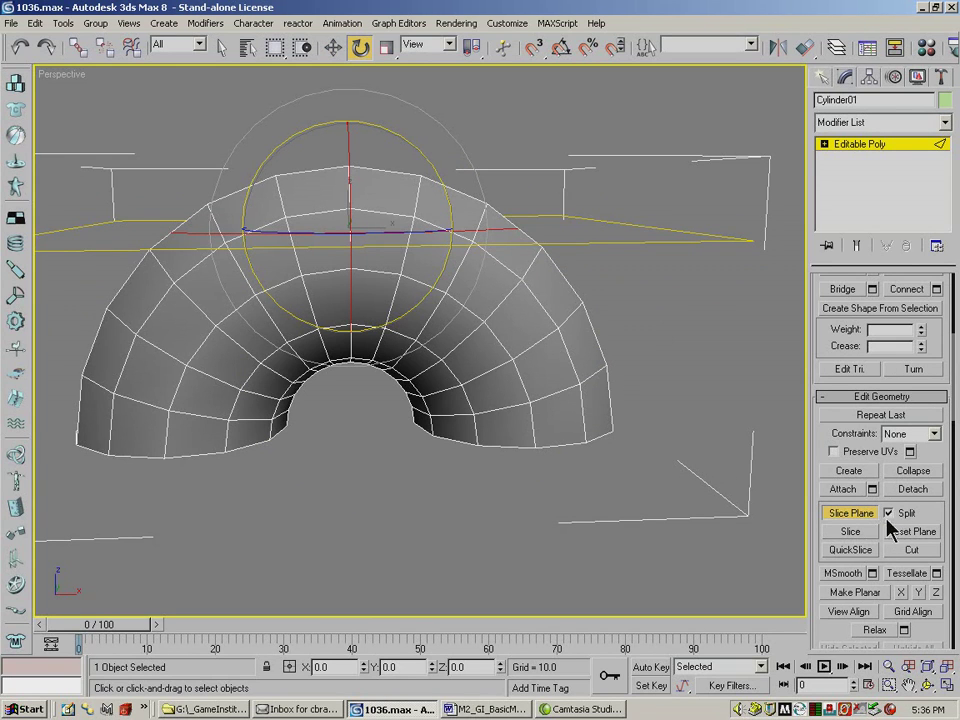
# Step: Slice the tube below its crown with Split enabled, close the slice plane and clear the edge selection
pyautogui.click(851, 534)
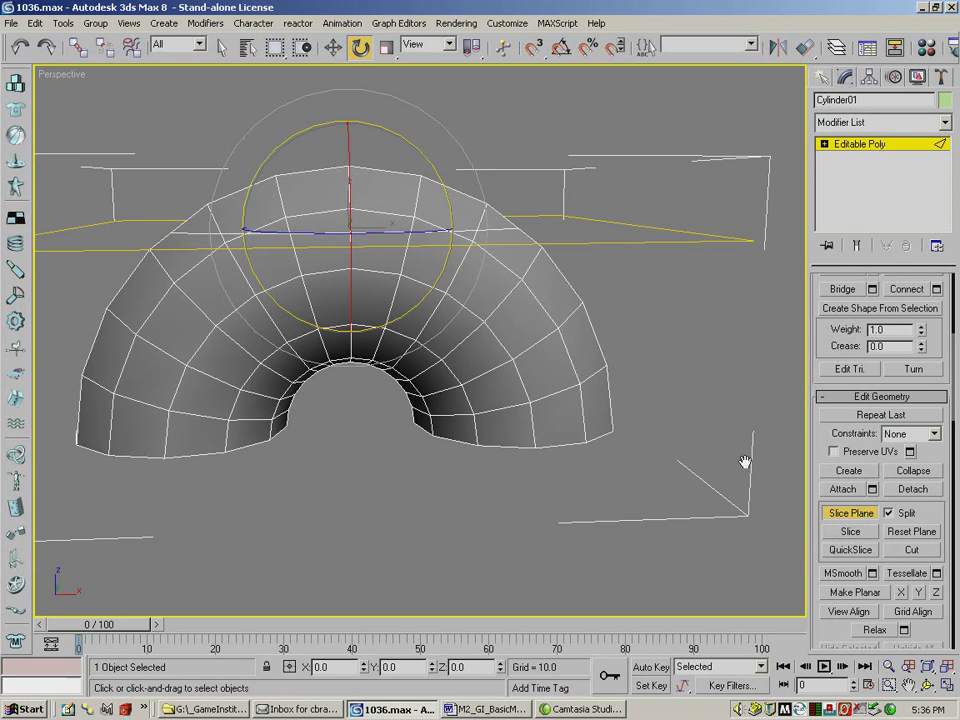
pyautogui.click(850, 513)
pyautogui.press('w')
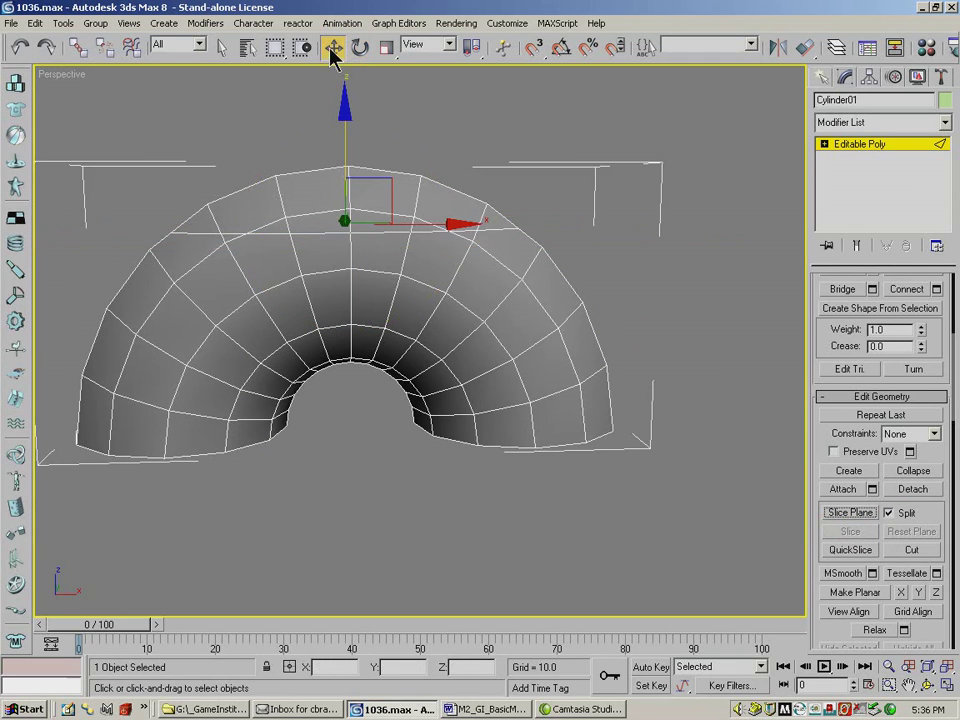
pyautogui.click(403, 141)
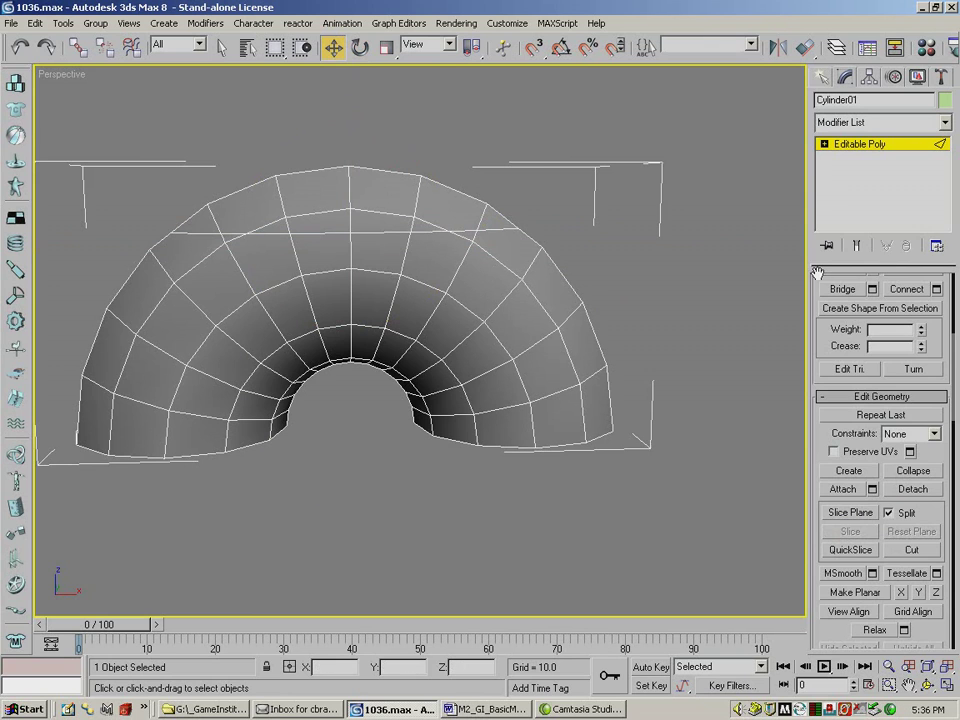
# Step: Select the polygons above the slice at polygon level, try raising them along Z, and undo the move
pyautogui.moveTo(817, 273); pyautogui.dragTo(810, 560)
pyautogui.click(899, 301)
pyautogui.moveTo(163, 139); pyautogui.dragTo(581, 229)
pyautogui.moveTo(348, 103); pyautogui.dragTo(348, 82)
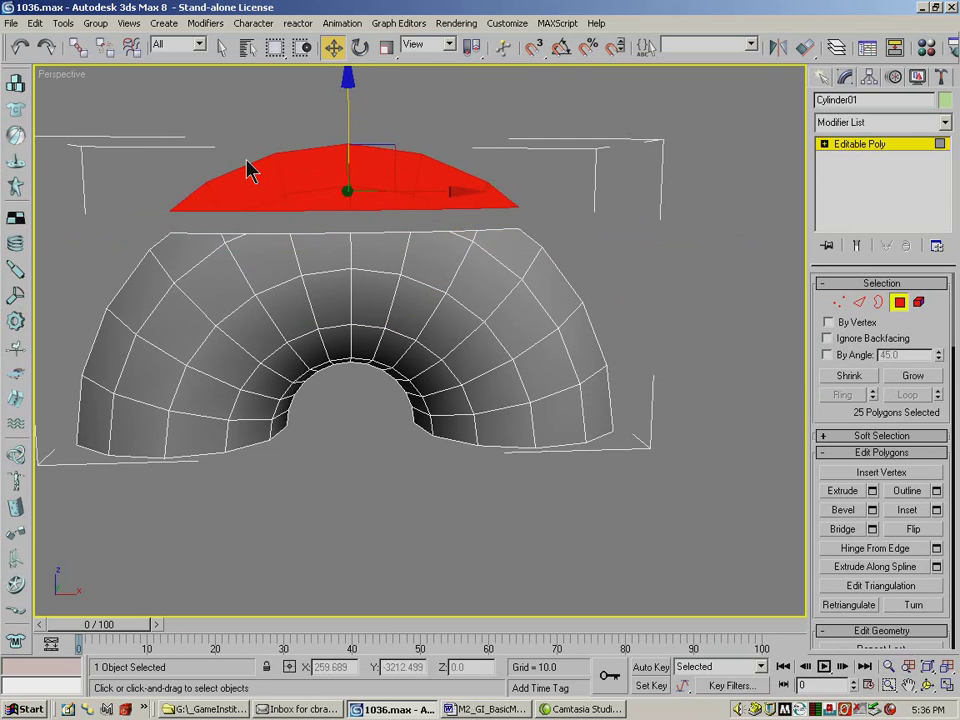
pyautogui.click(21, 48)
# Step: Deselect the stray polygons below the slice on the tube's far side, keeping only the cap selected
pyautogui.click(926, 686)
pyautogui.moveTo(281, 321); pyautogui.dragTo(381, 221)
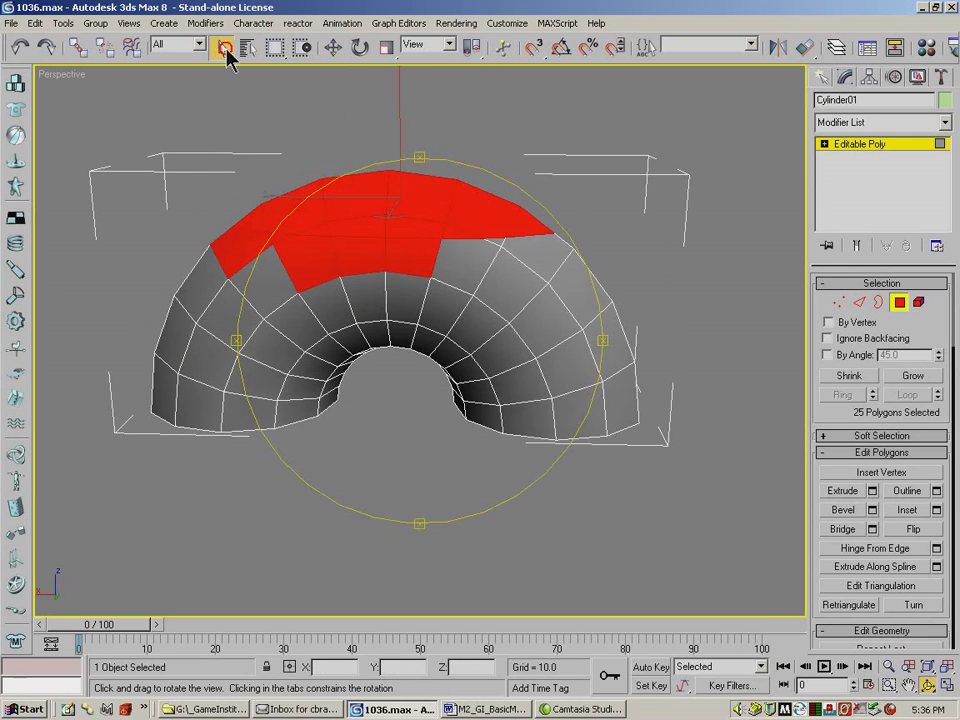
pyautogui.click(221, 47)
pyautogui.keyDown('alt'); pyautogui.moveTo(470, 270); pyautogui.dragTo(473, 257); pyautogui.keyUp('alt')
pyautogui.keyDown('alt'); pyautogui.moveTo(165, 555); pyautogui.dragTo(314, 255); pyautogui.keyUp('alt')
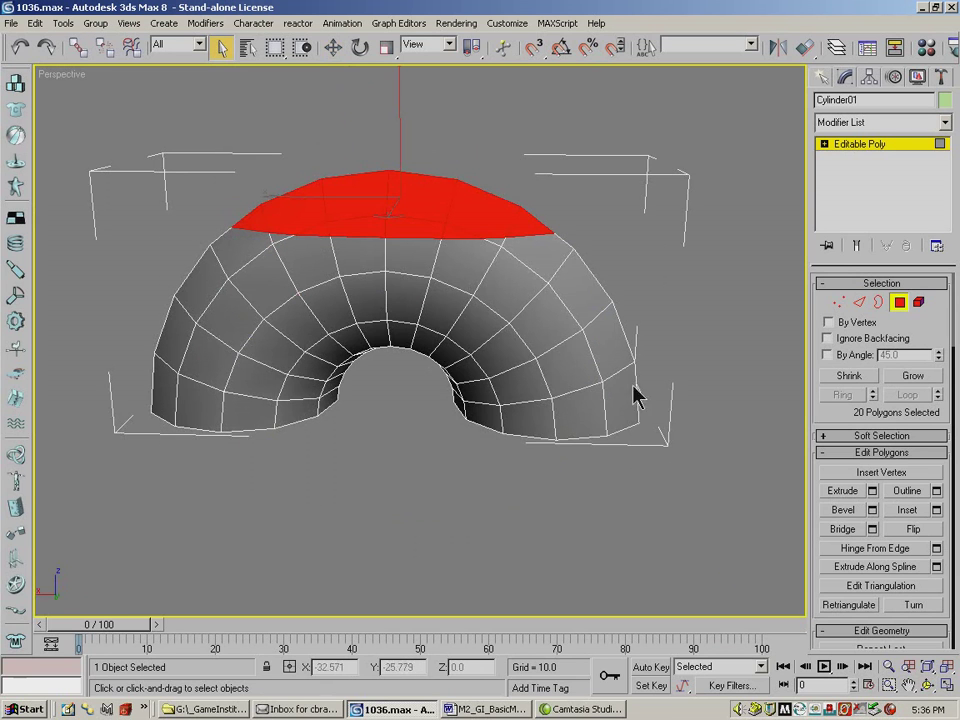
# Step: Move the selected cap polygons up along Z, away from the rest of the tube
pyautogui.hotkey('ctrl', 'r')
pyautogui.moveTo(470, 302); pyautogui.dragTo(294, 306)
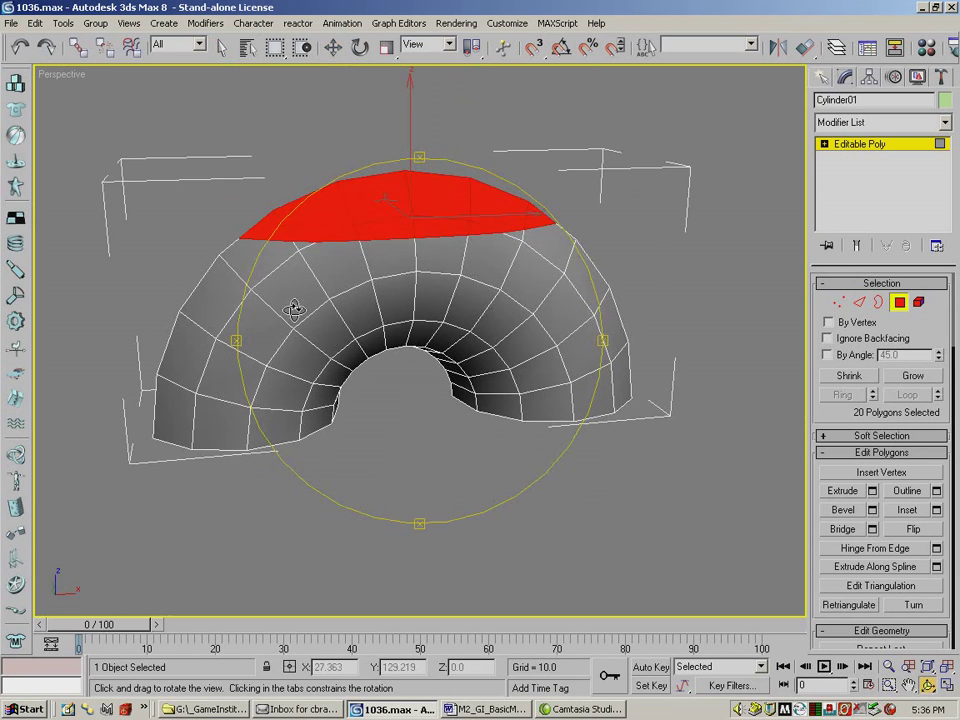
pyautogui.click(333, 47)
pyautogui.click(408, 133)
pyautogui.moveTo(408, 133); pyautogui.dragTo(407, 52)
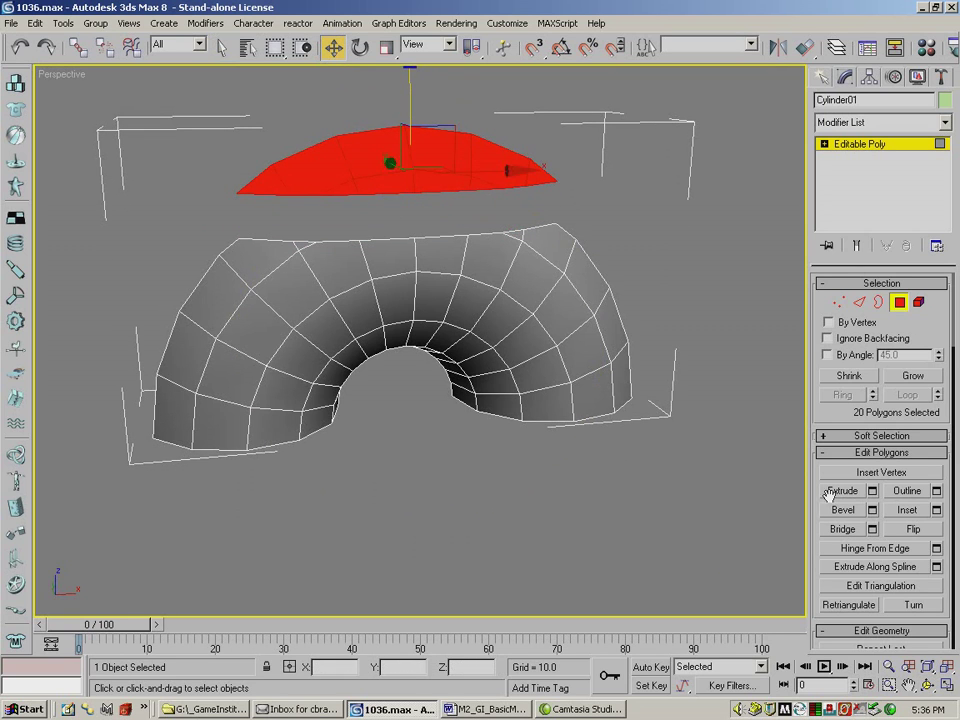
# Step: Undo the cap's move, the polygon selection and the slice, and turn off Split
pyautogui.scroll(-5, 829, 563)
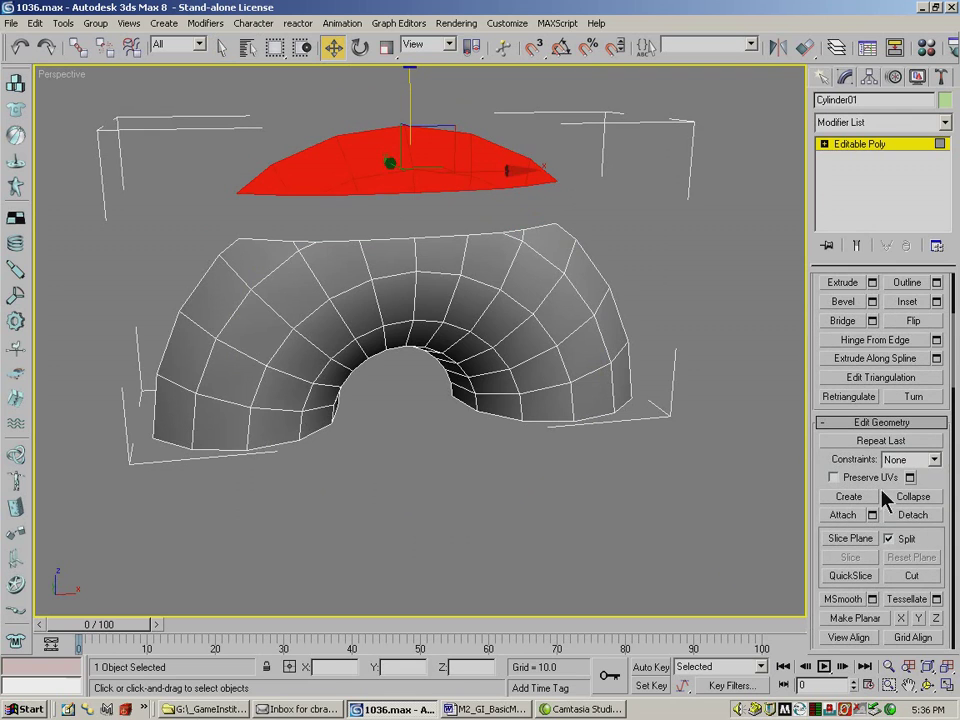
pyautogui.click(889, 540)
pyautogui.click(22, 47)
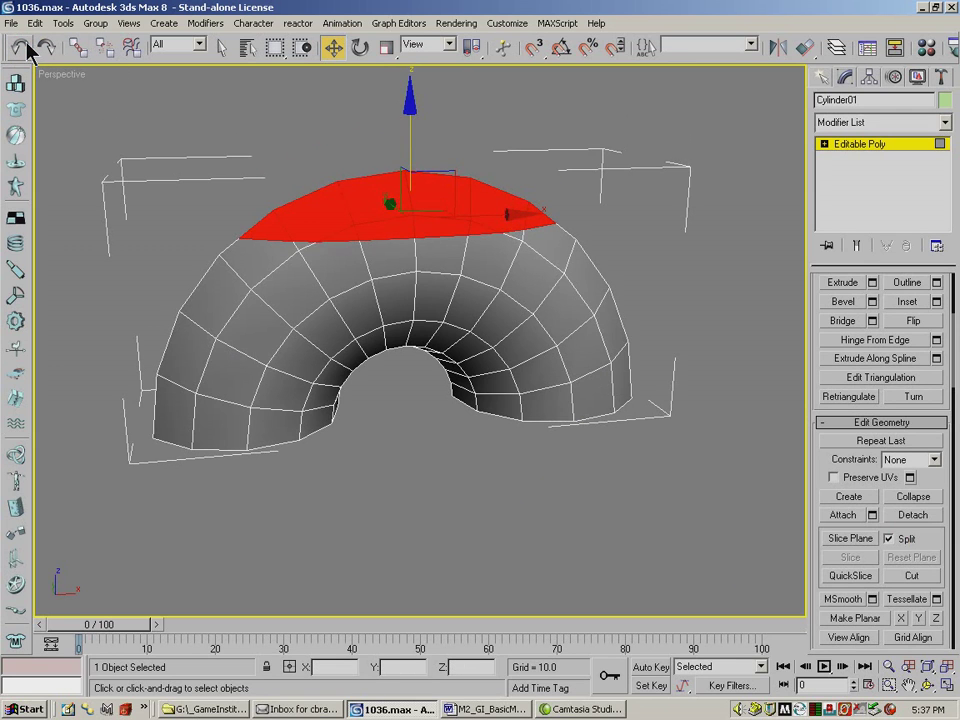
pyautogui.click(22, 47)
pyautogui.click(22, 47)
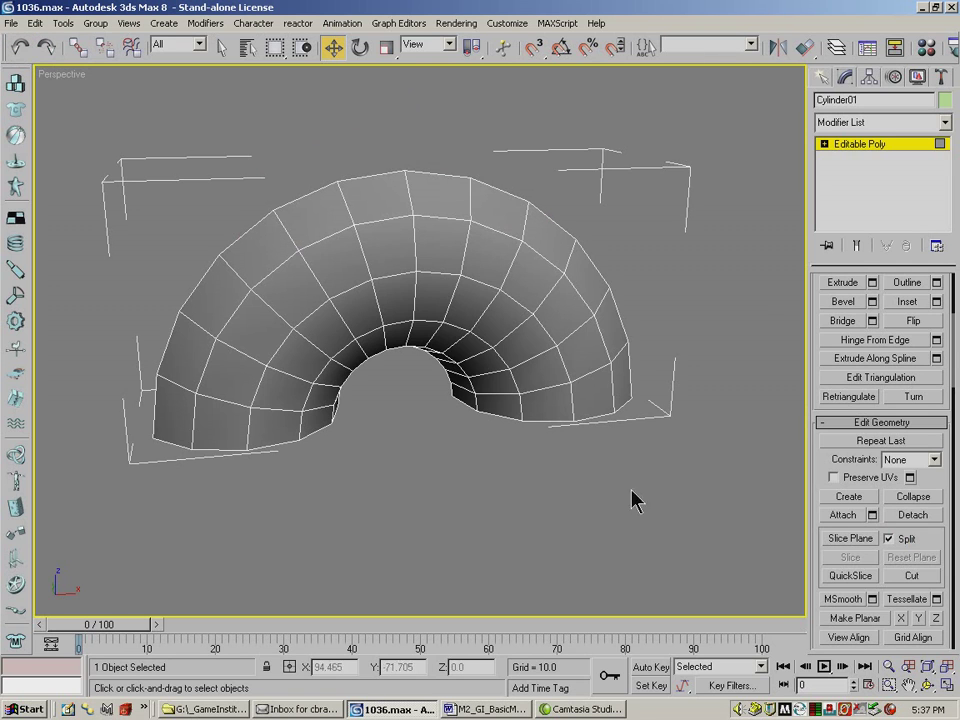
pyautogui.click(888, 538)
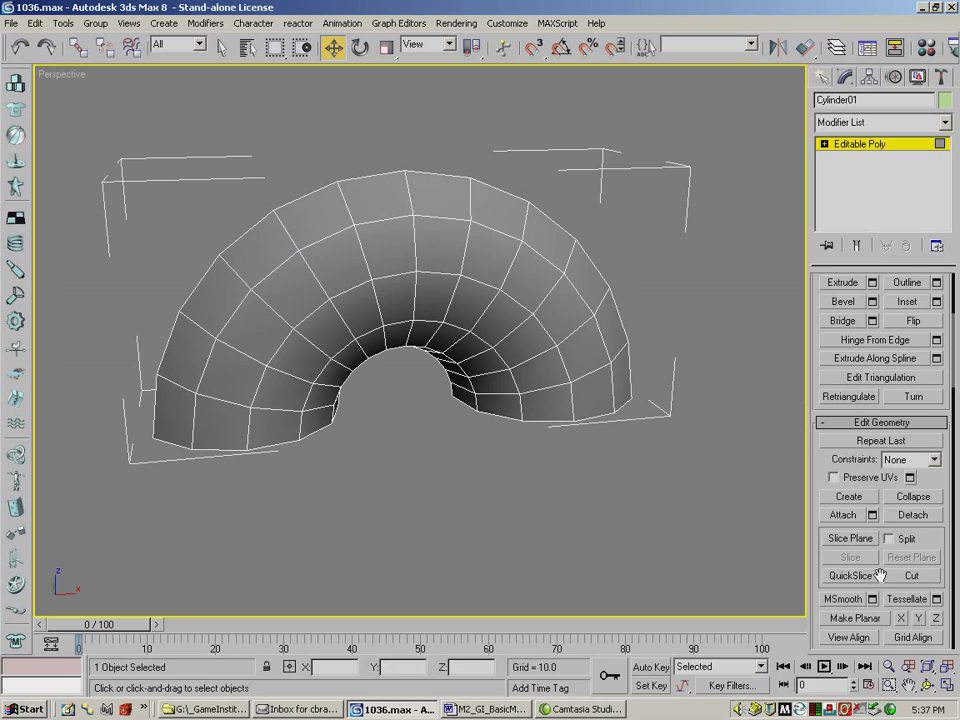
# Step: Select all of the tube's polygons
pyautogui.click(850, 576)
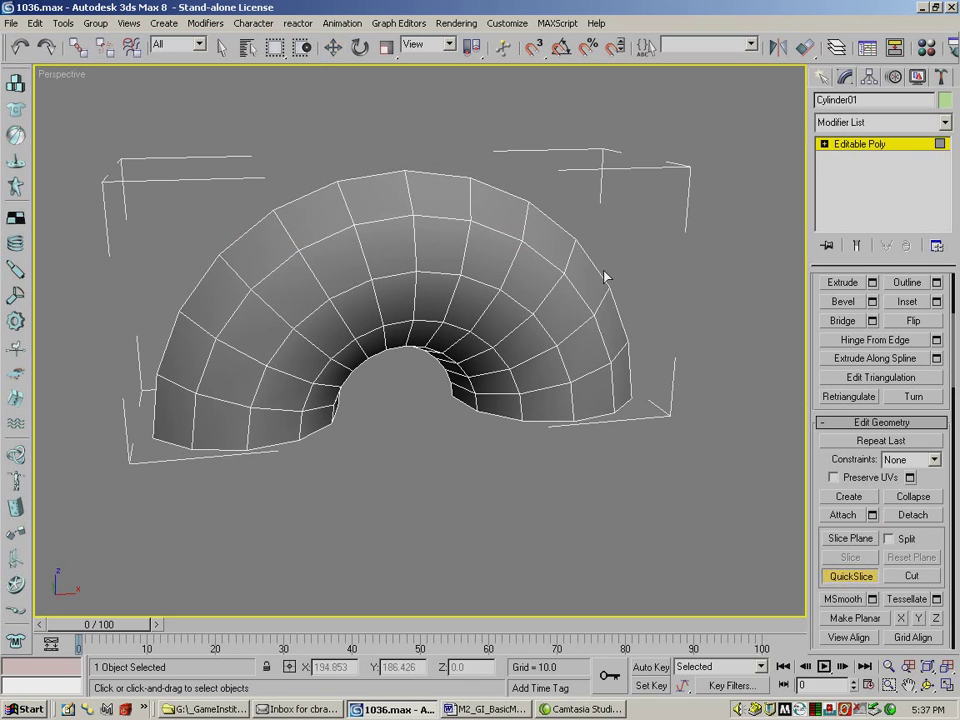
pyautogui.click(851, 576)
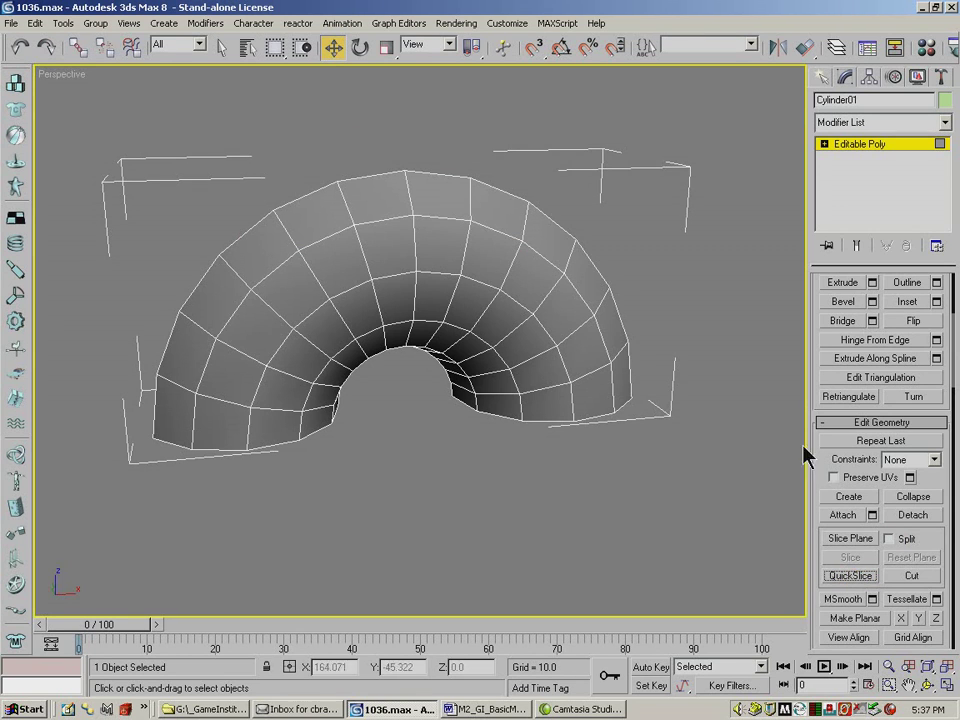
pyautogui.hotkey('ctrl', 'r')
pyautogui.moveTo(443, 362); pyautogui.dragTo(452, 296)
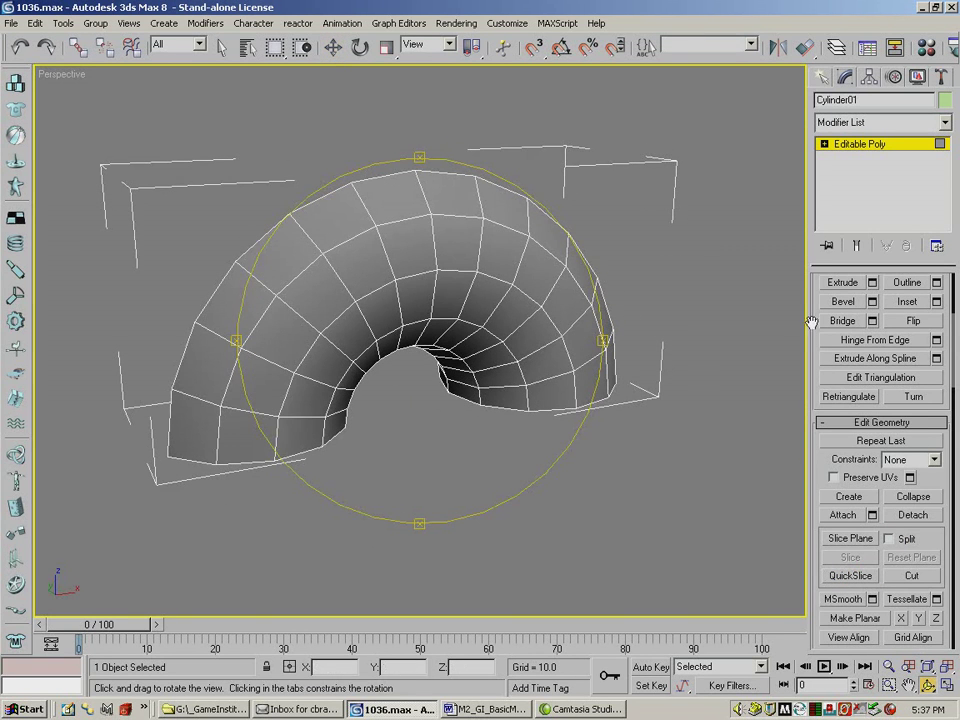
pyautogui.scroll(5, 820, 287)
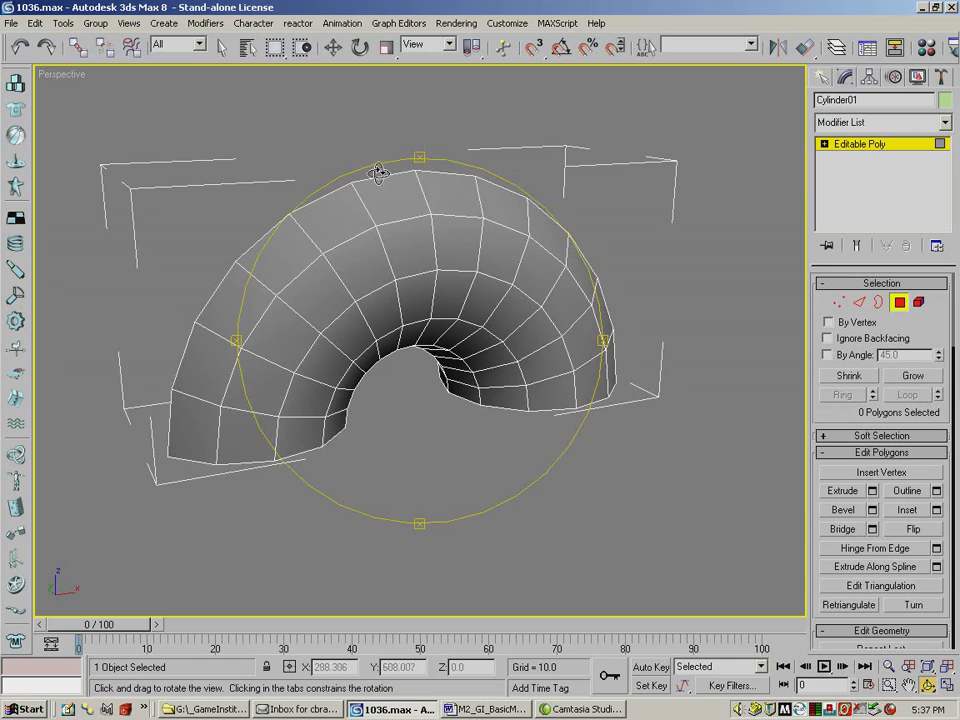
pyautogui.click(223, 47)
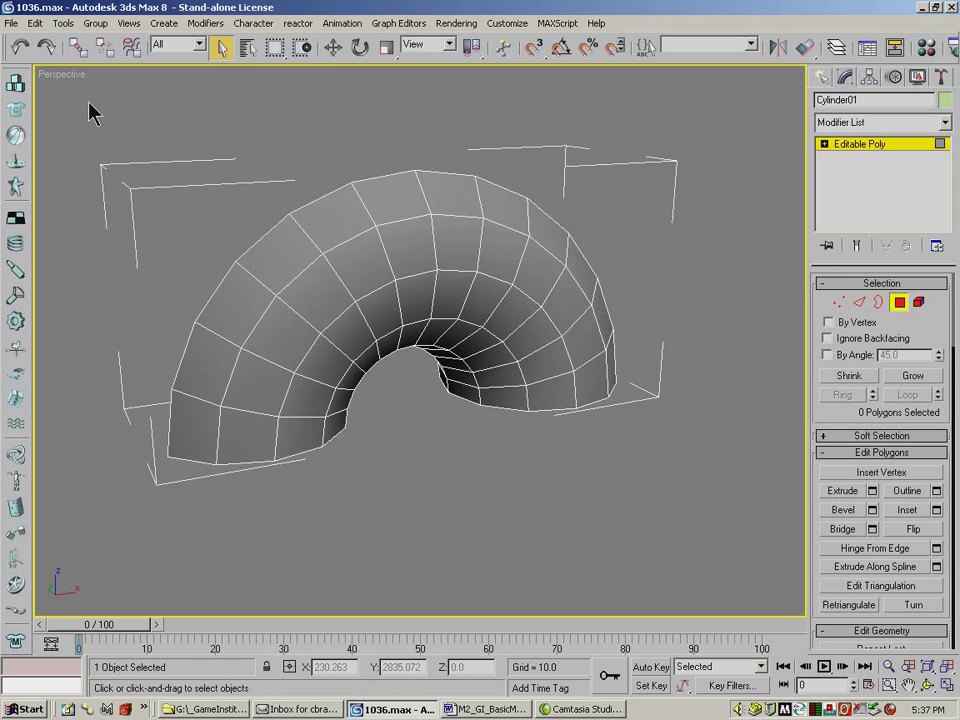
pyautogui.moveTo(89, 104); pyautogui.dragTo(778, 569)
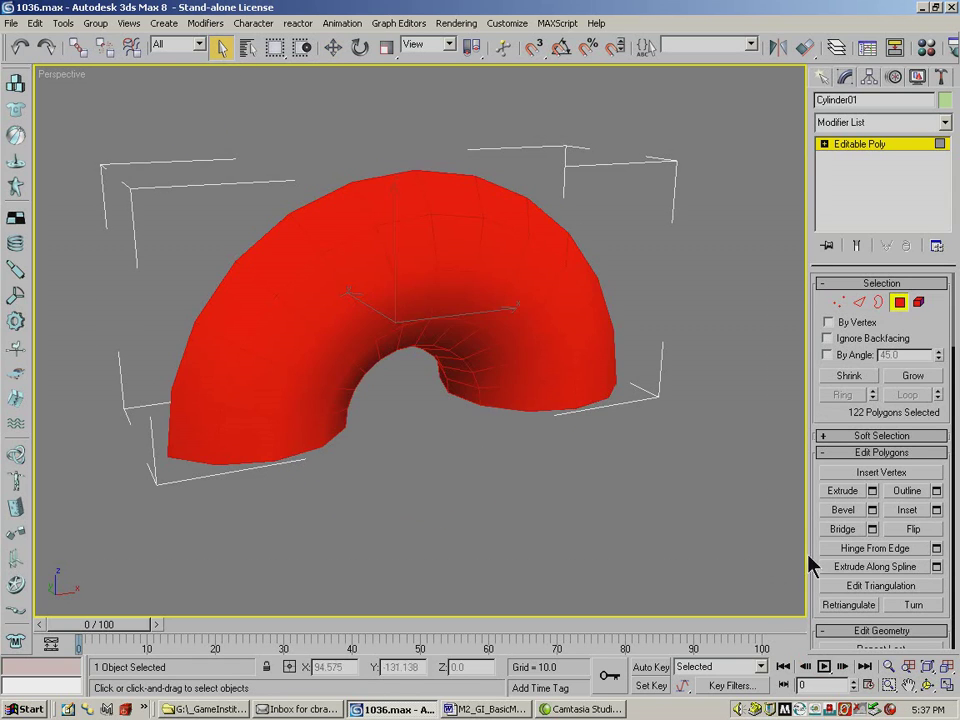
# Step: QuickSlice the selected polygons along a slightly sloping line below the tube's crown, and clear the selection
pyautogui.moveTo(846, 612); pyautogui.dragTo(850, 265)
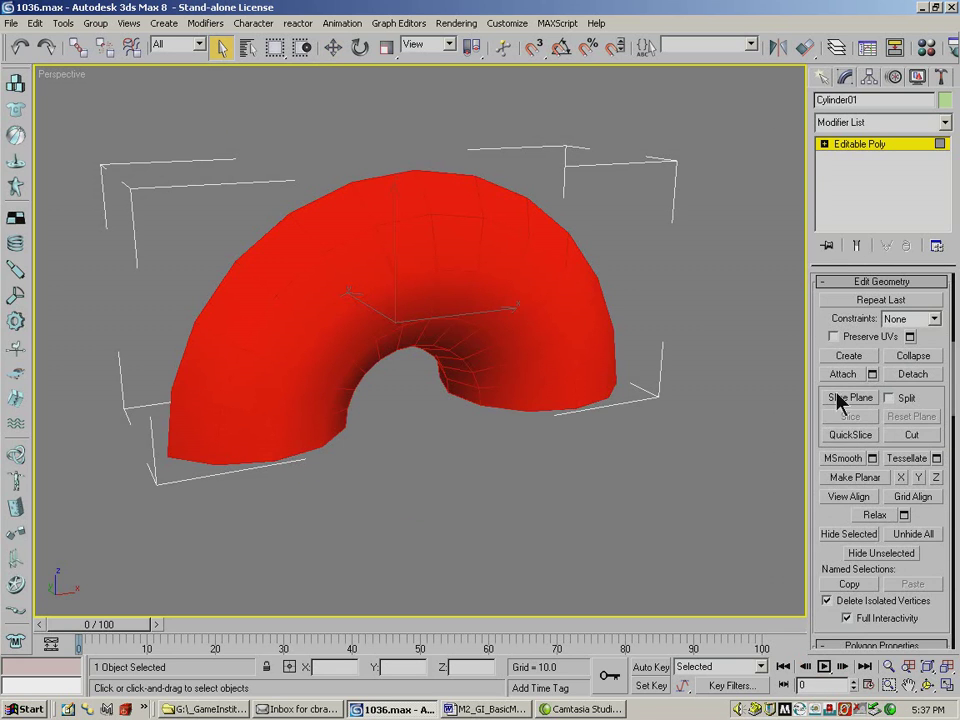
pyautogui.click(855, 436)
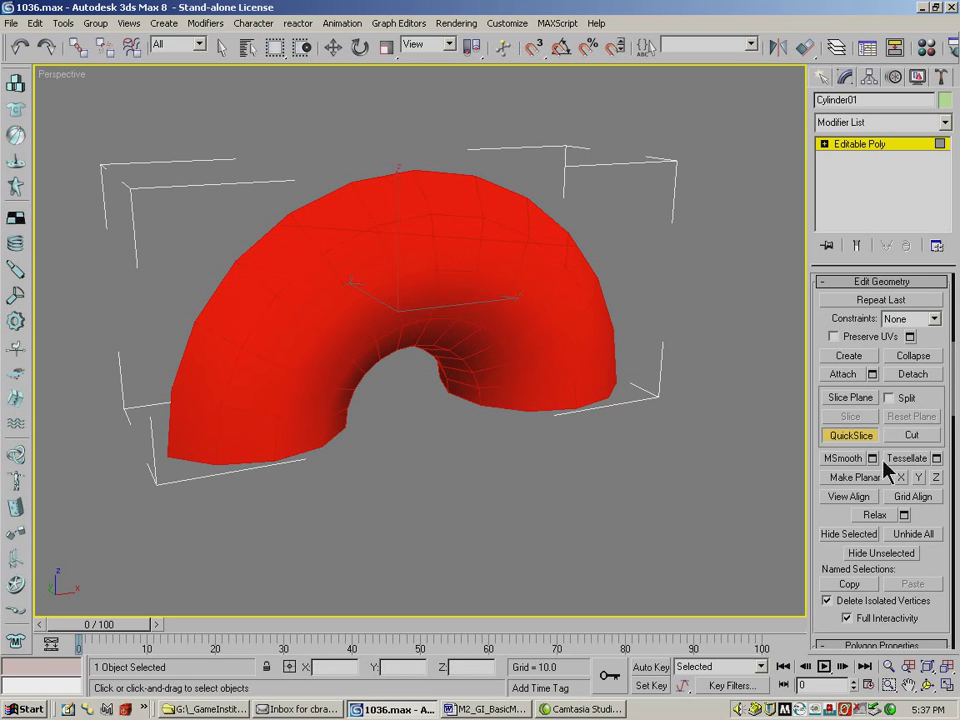
pyautogui.click(855, 437)
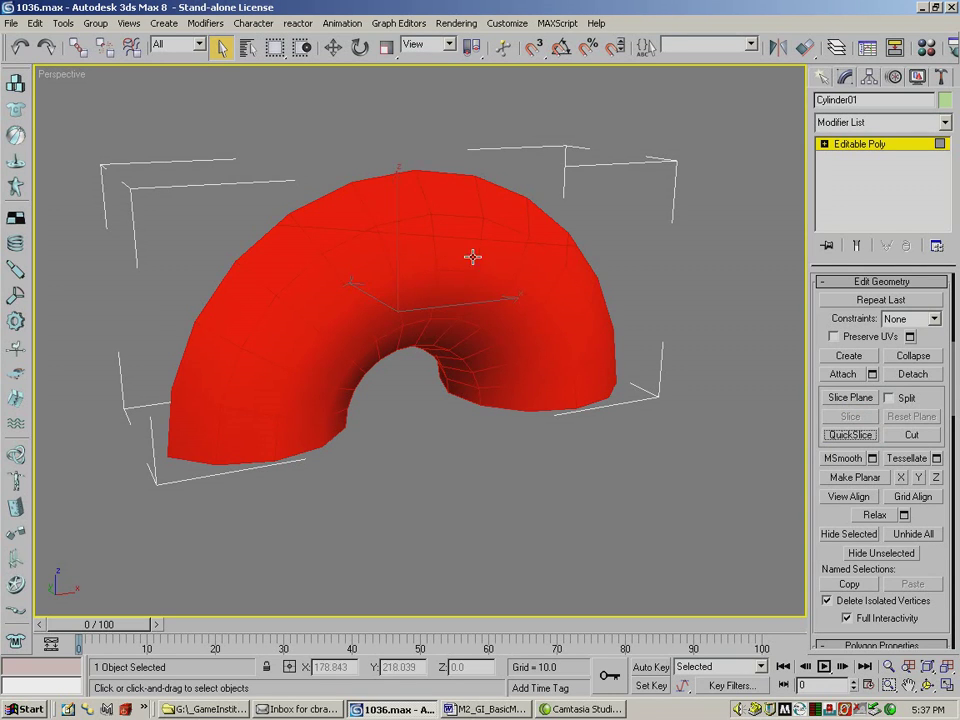
pyautogui.click(645, 198)
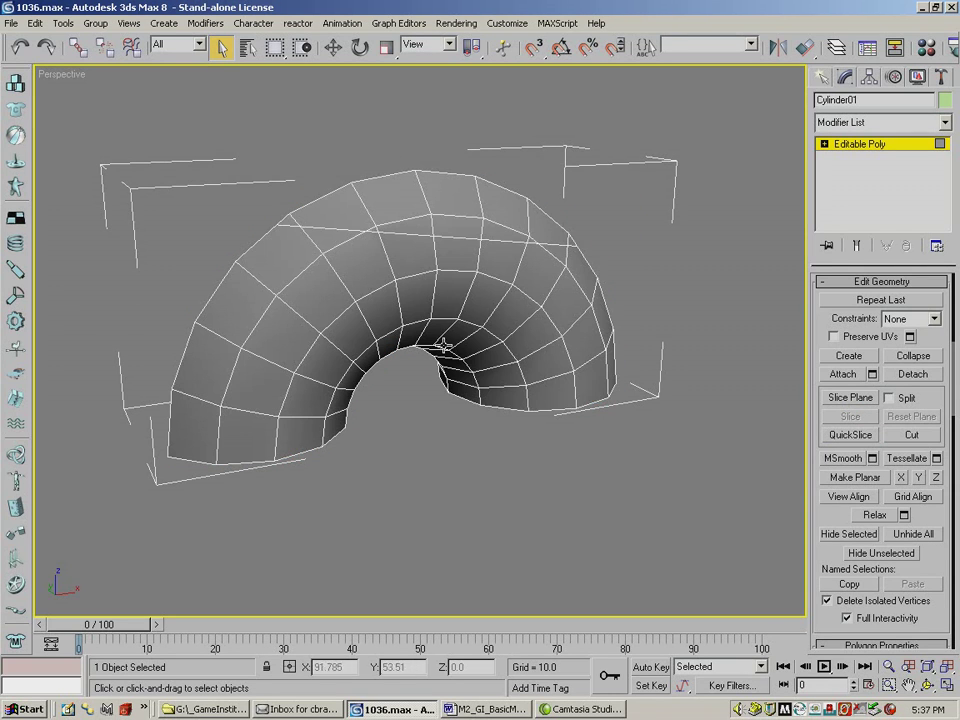
# Step: Undo the QuickSlice cut and the selection of all the tube's polygons
pyautogui.click(18, 46)
pyautogui.click(18, 46)
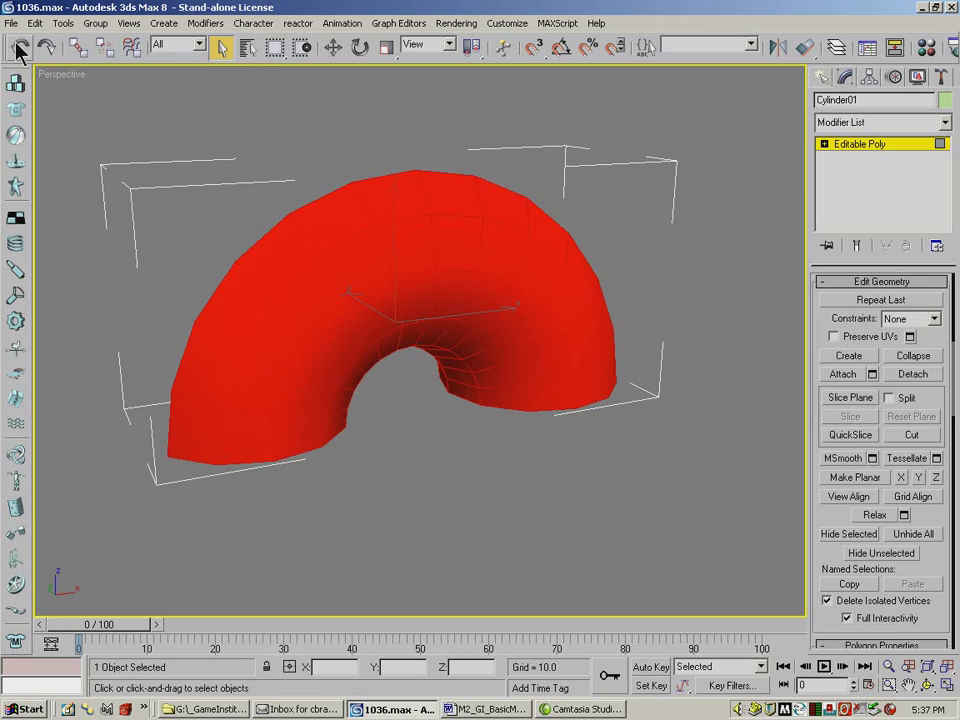
pyautogui.click(18, 46)
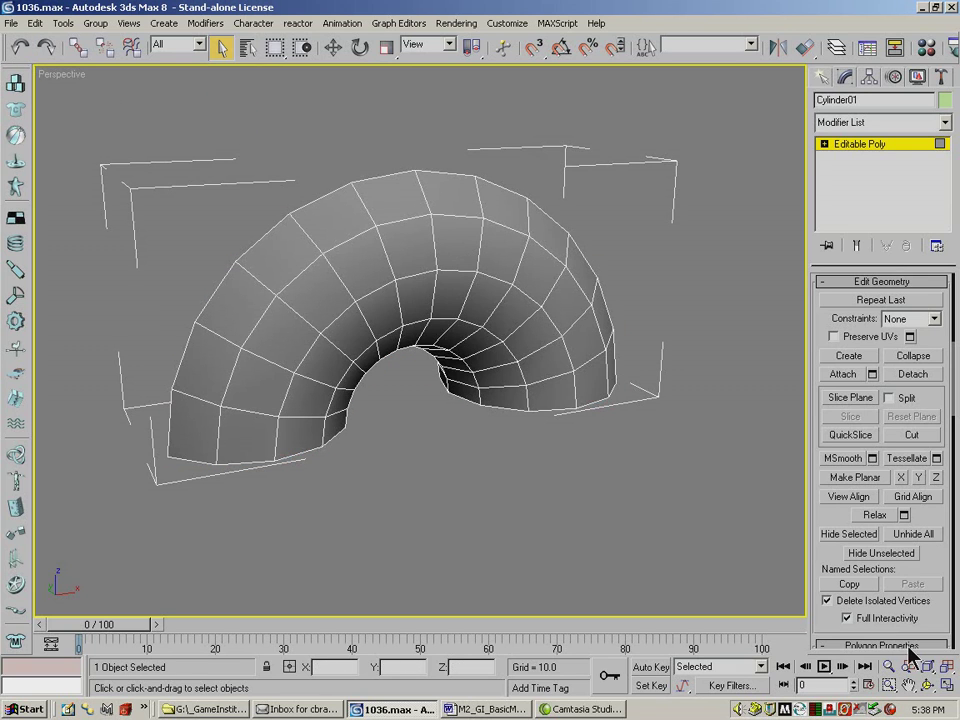
pyautogui.click(929, 685)
pyautogui.moveTo(367, 325)
pyautogui.mouseDown()
pyautogui.moveTo(281, 317)
pyautogui.moveTo(414, 316)
pyautogui.moveTo(354, 315)
pyautogui.moveTo(381, 326)
pyautogui.mouseUp()
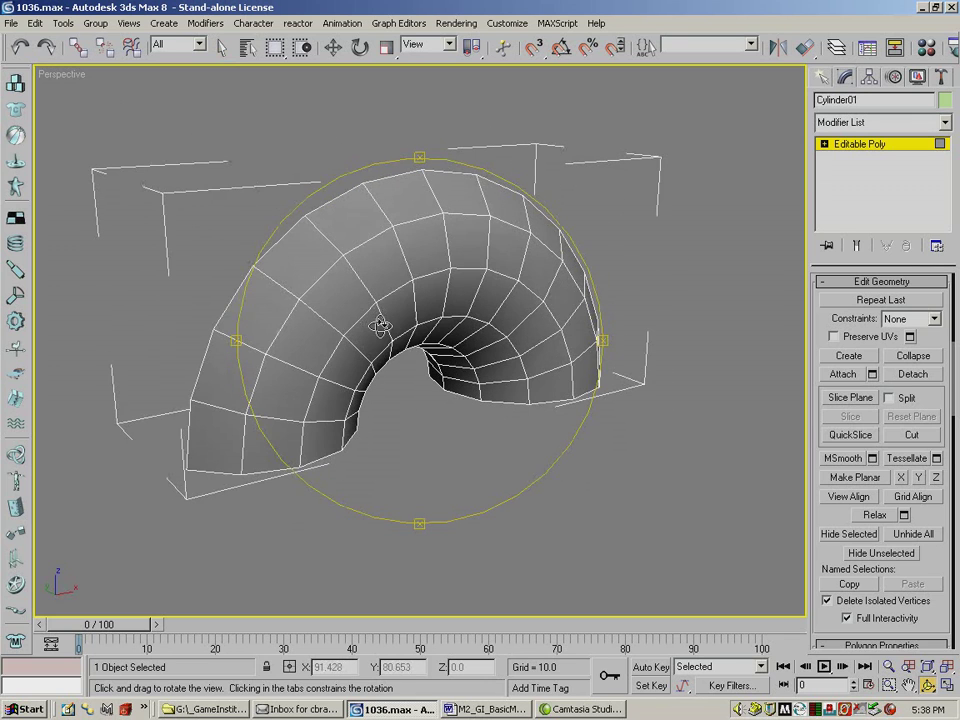